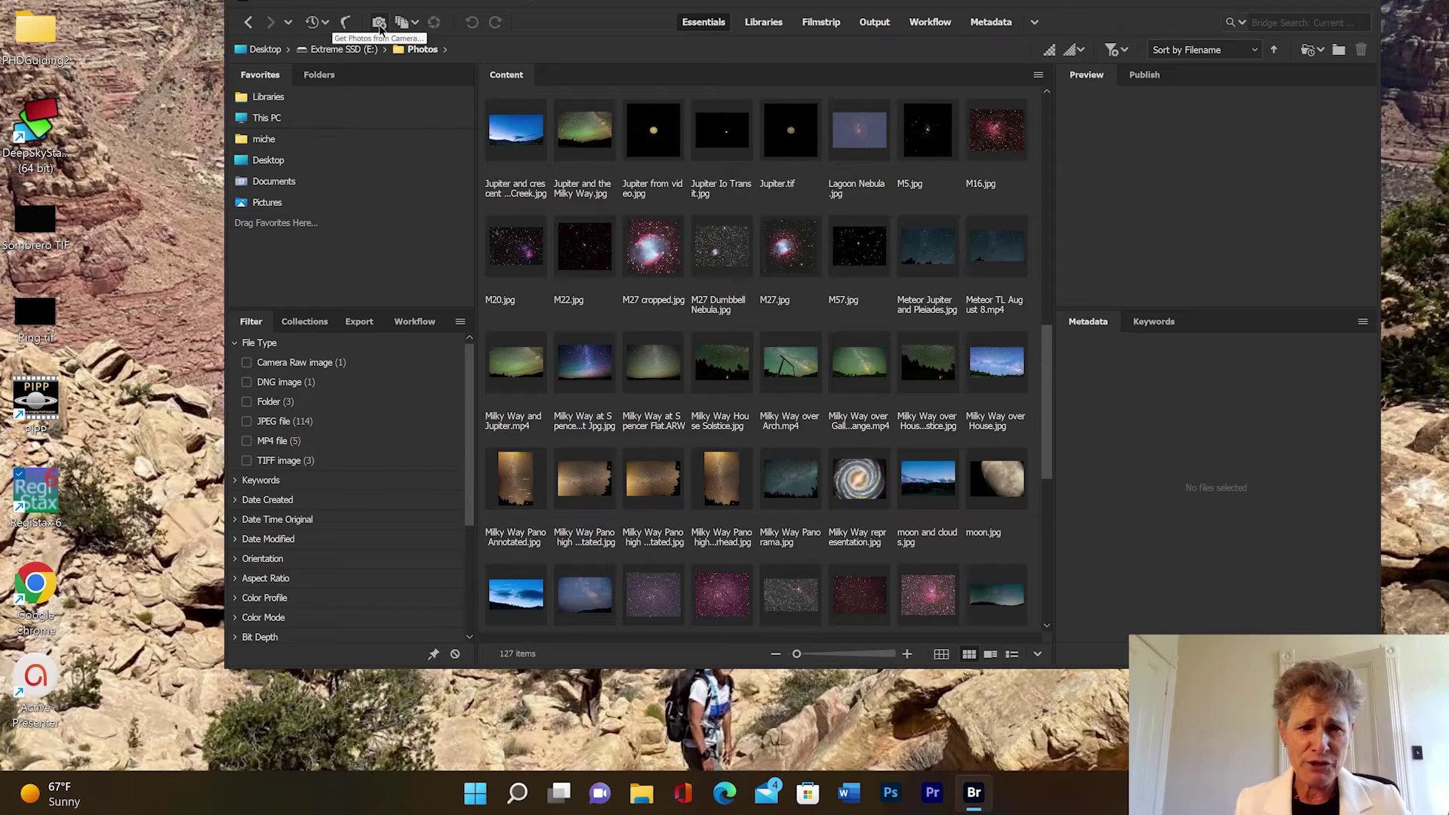
Step: Start a photo import from a camera in Adobe Bridge
left_click(381, 22)
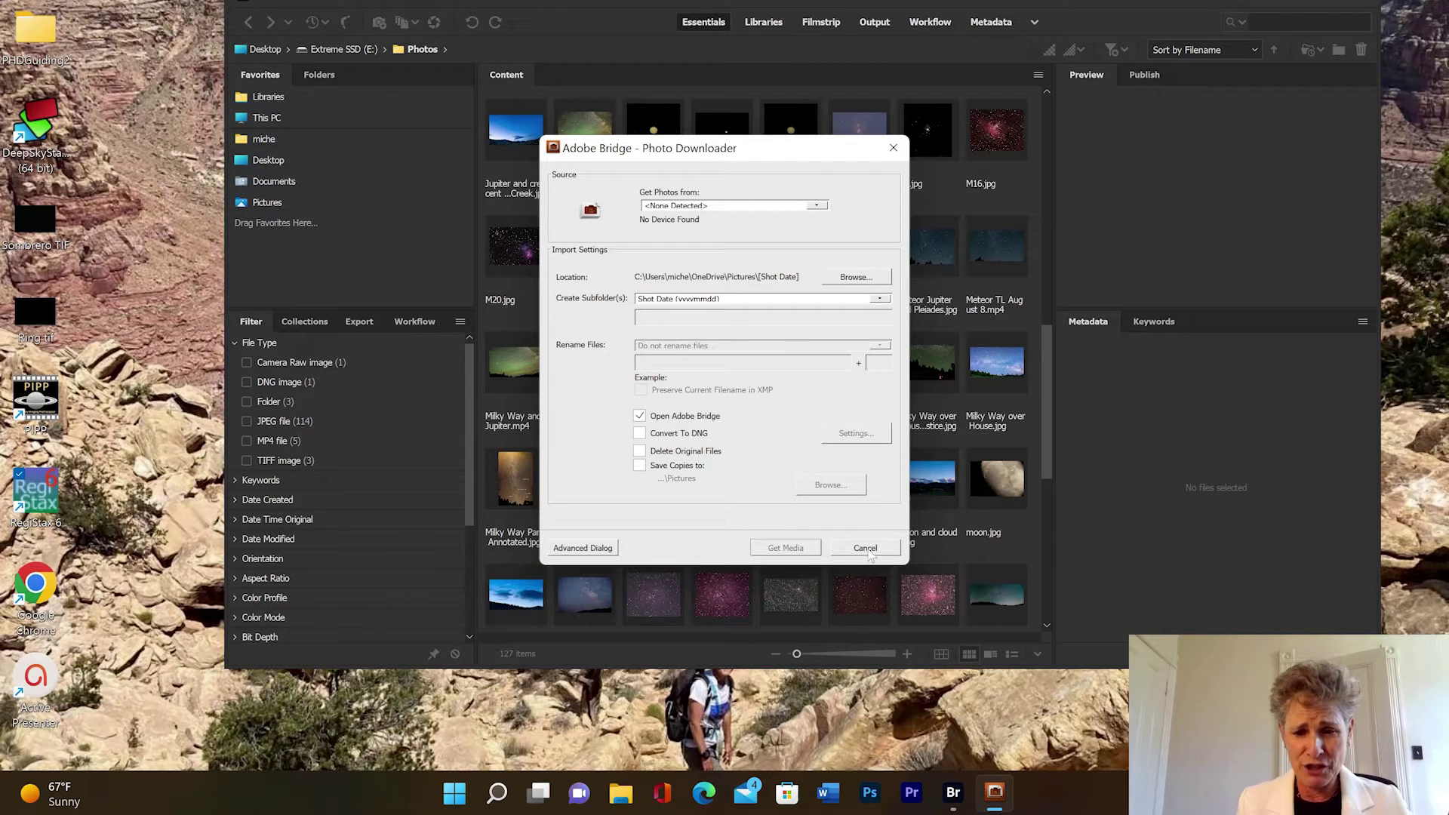
Step: Cancel the camera import and select the Milky Way at Spencer Flat.ARW thumbnail
left_click(869, 551)
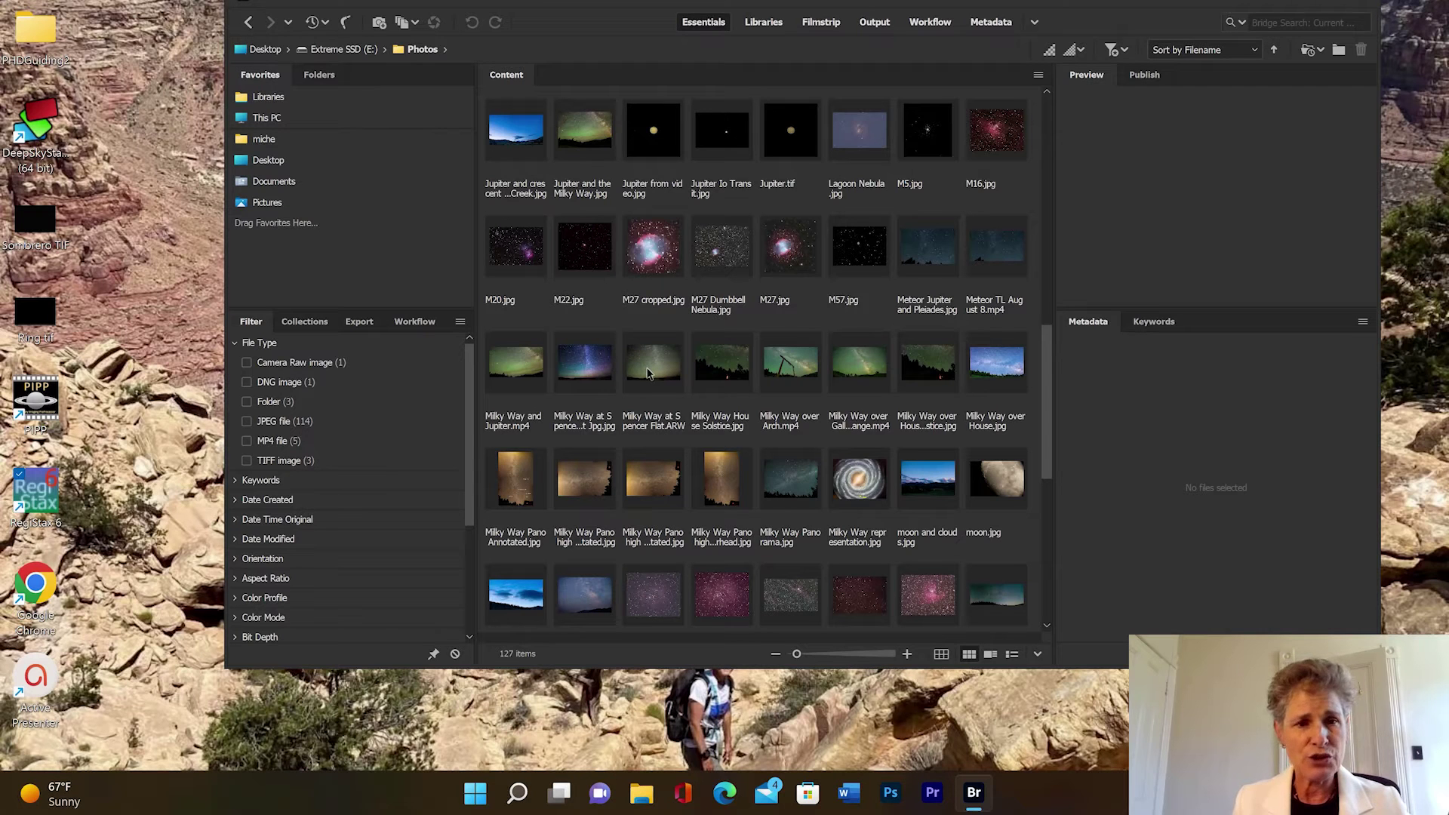
left_click(649, 376)
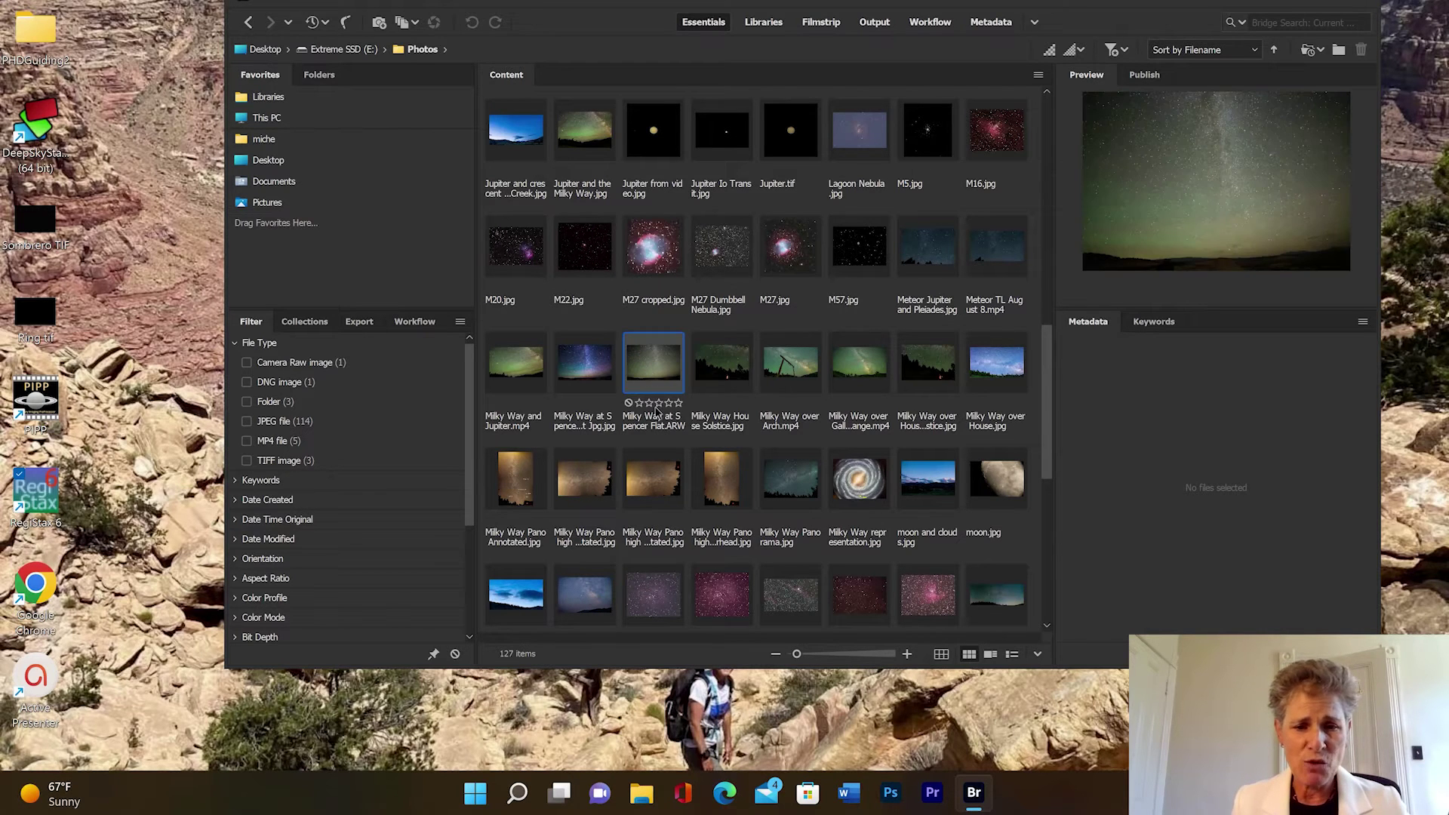
Step: Rate the Spencer Flat photo two stars, open it in Camera Raw, and check its ProPhoto RGB 16-bit workflow
left_click(650, 404)
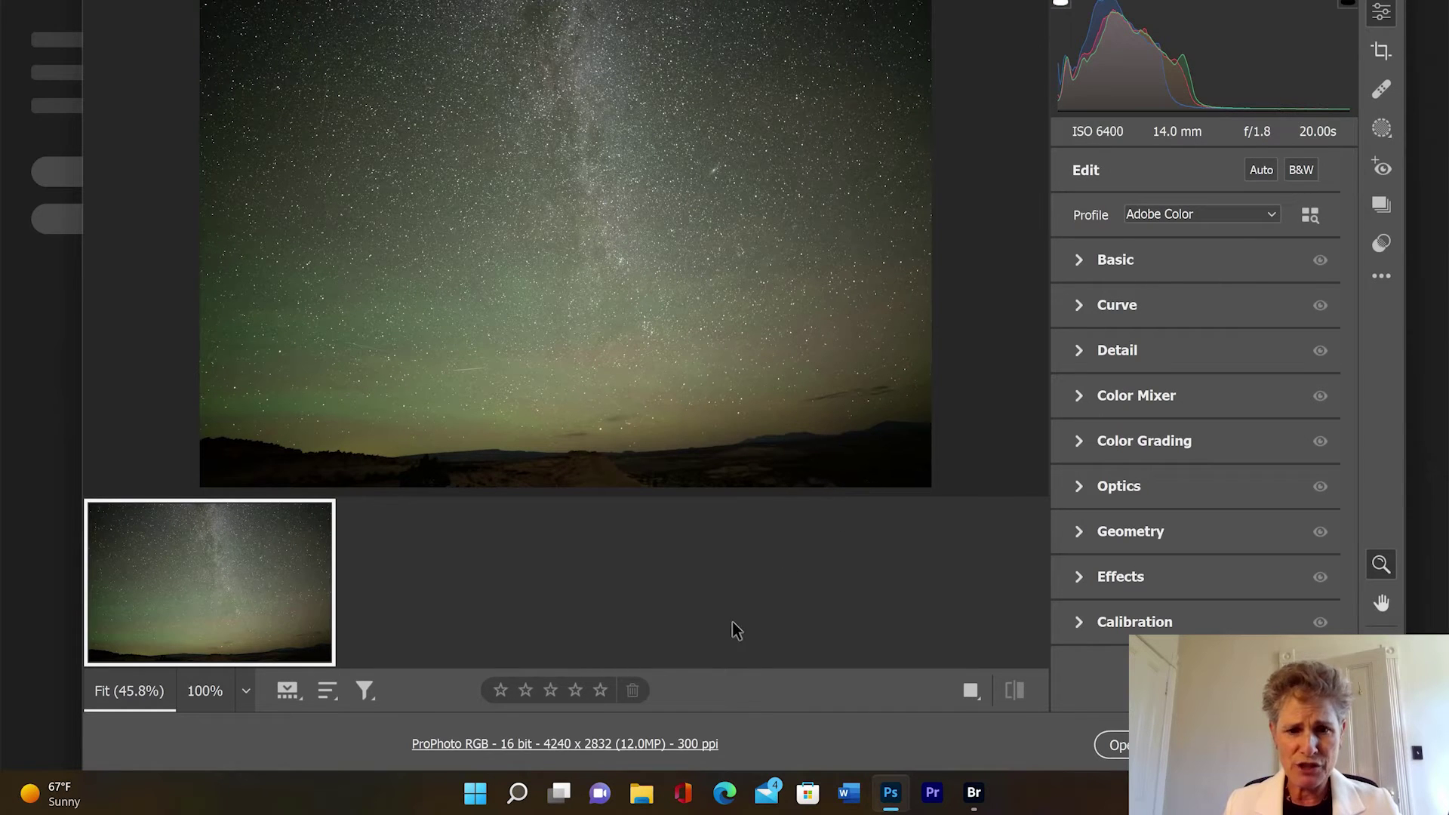
left_click(569, 746)
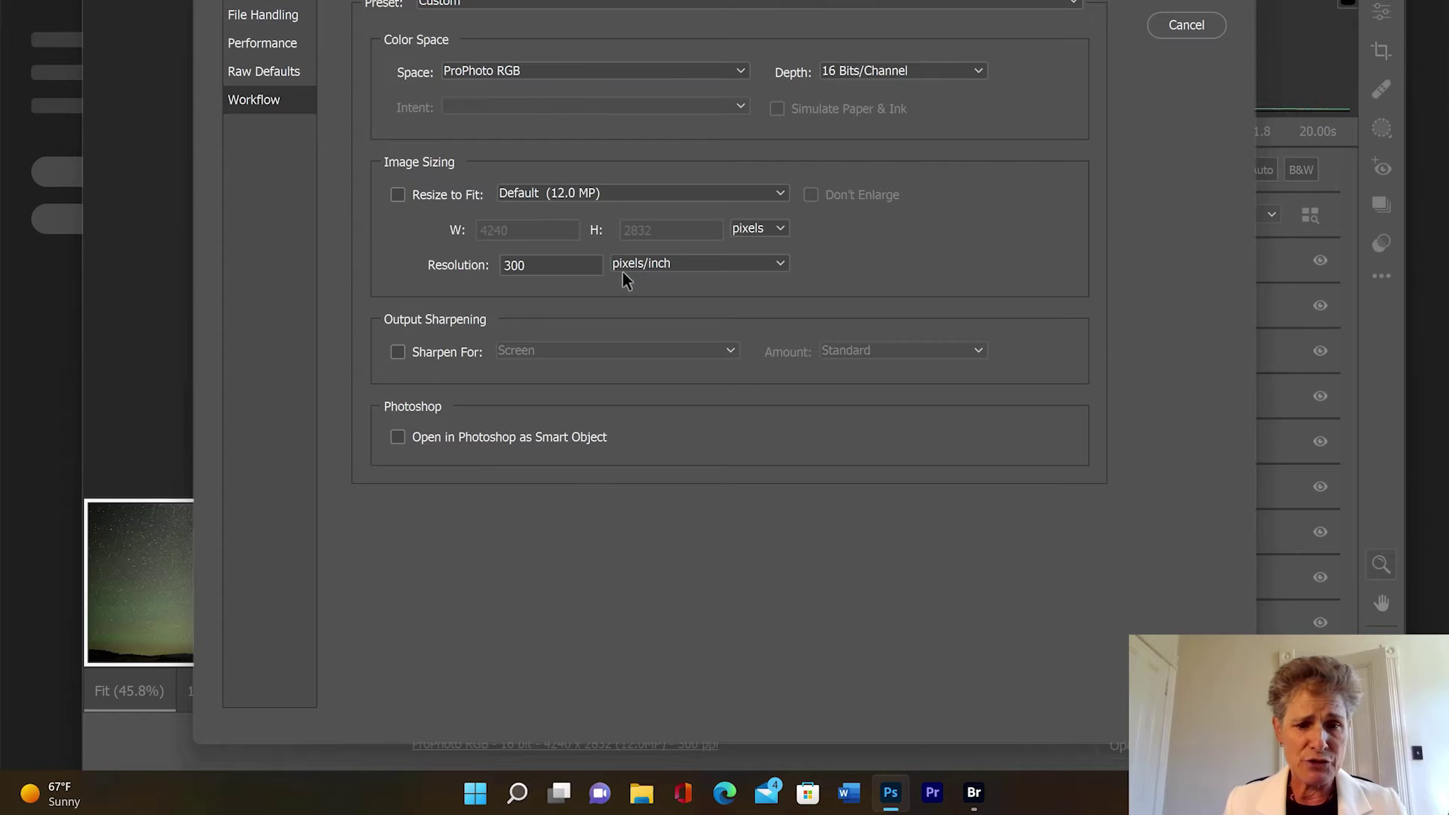
left_click(1188, 4)
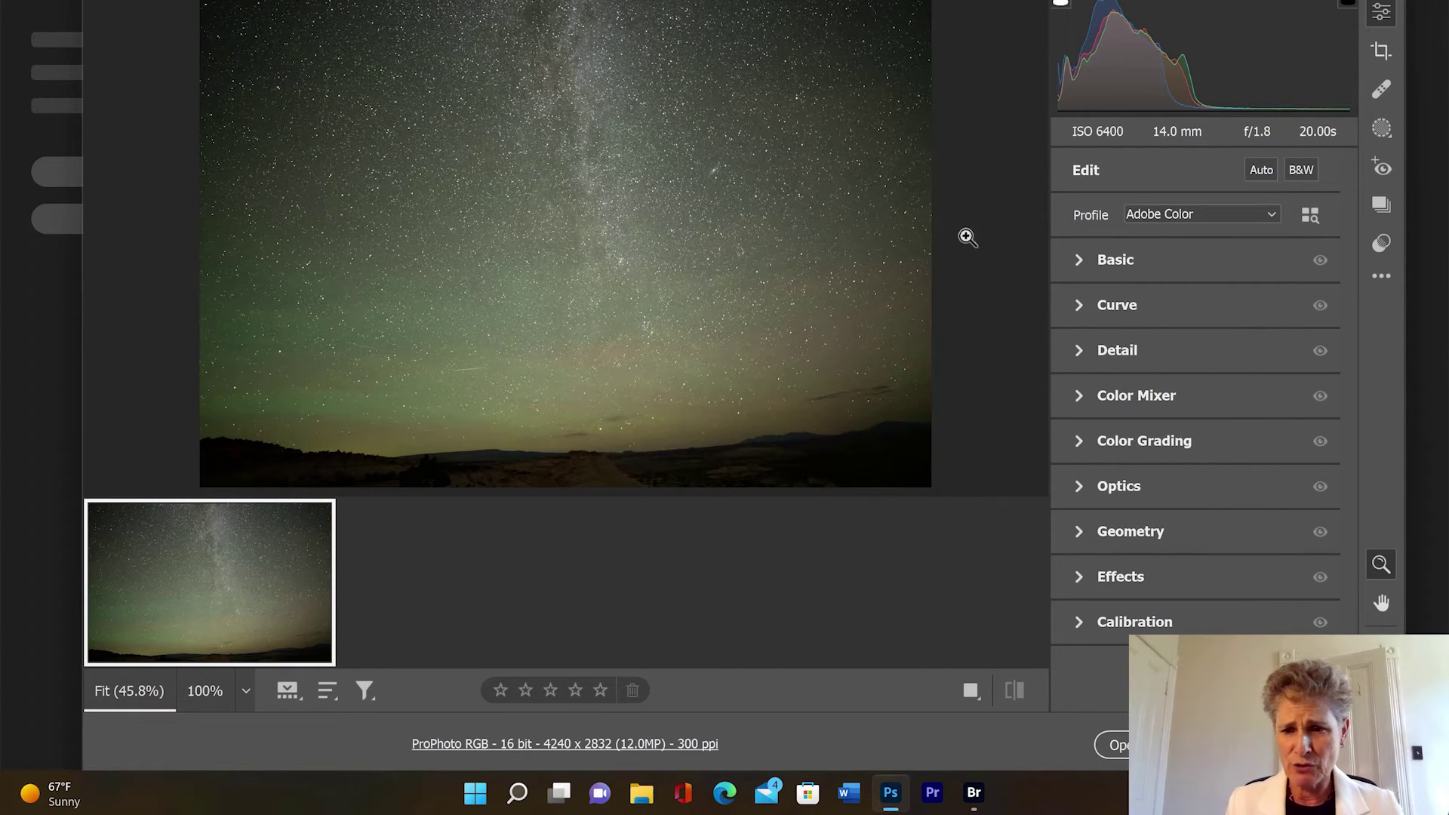
Step: Enable chromatic aberration removal and Sony FE 14mm F1.8 GM lens profile corrections in Optics
left_click(1080, 491)
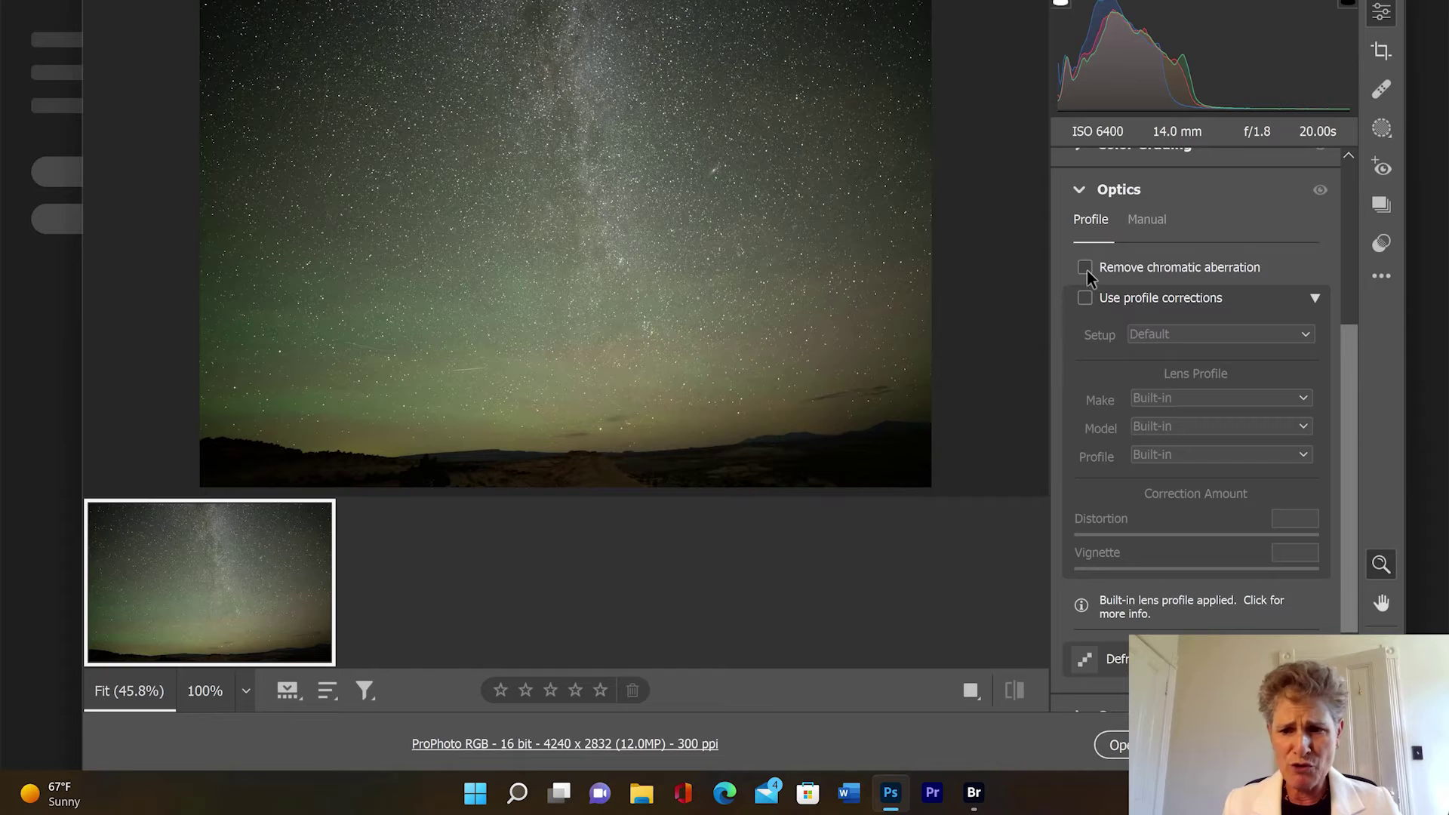
mouse_move(1087, 270)
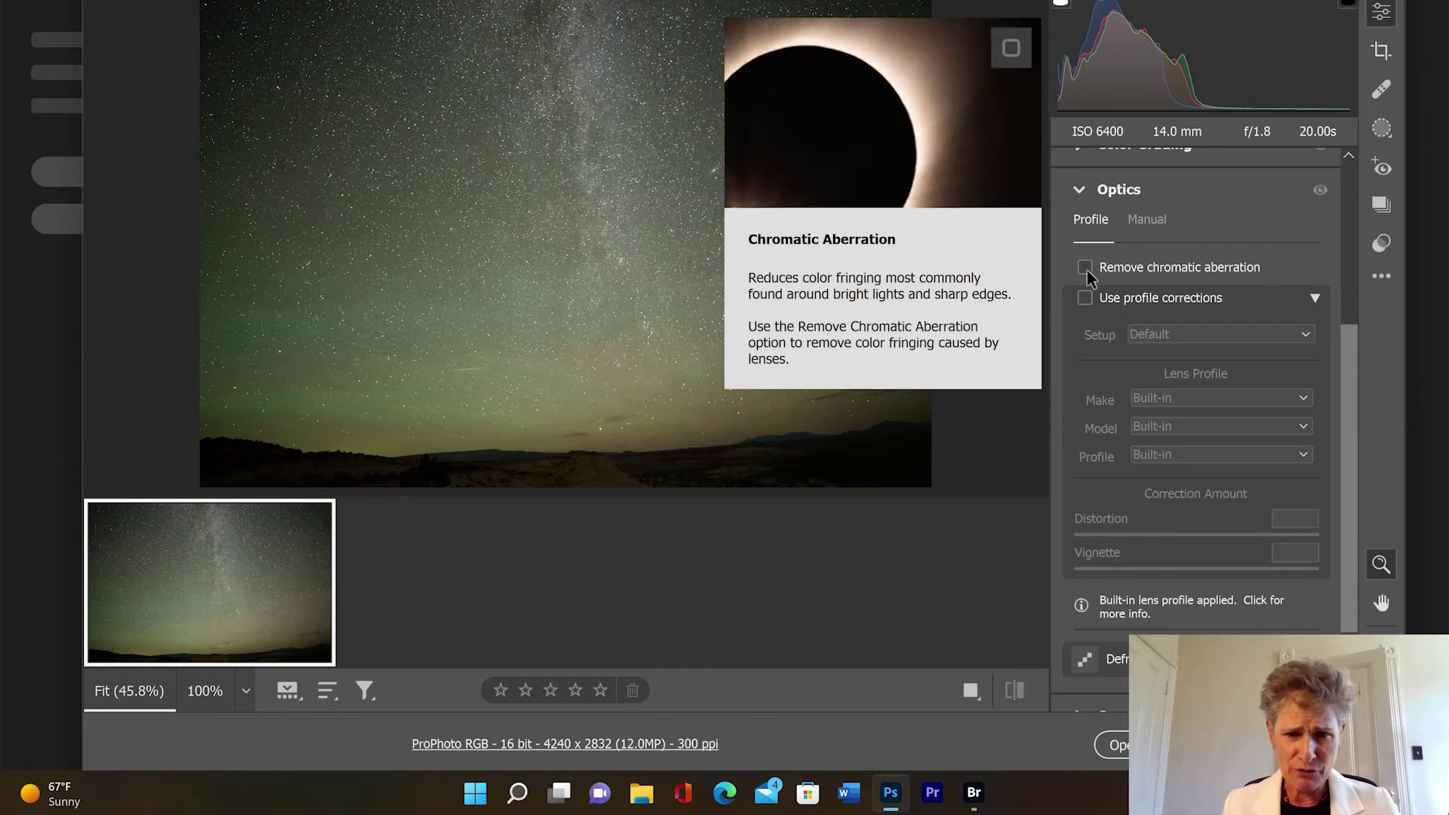
left_click(1086, 268)
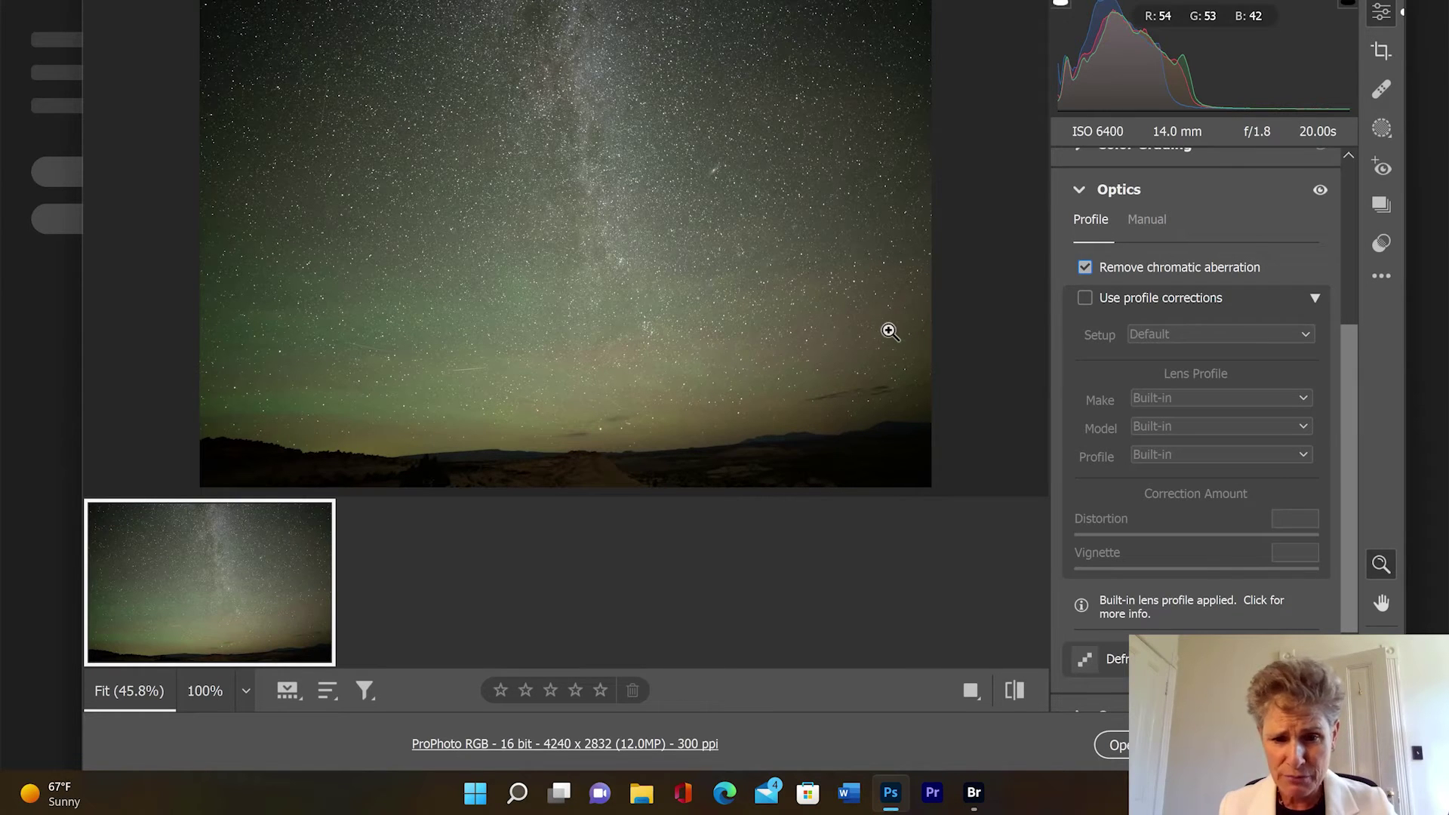
left_click(1085, 266)
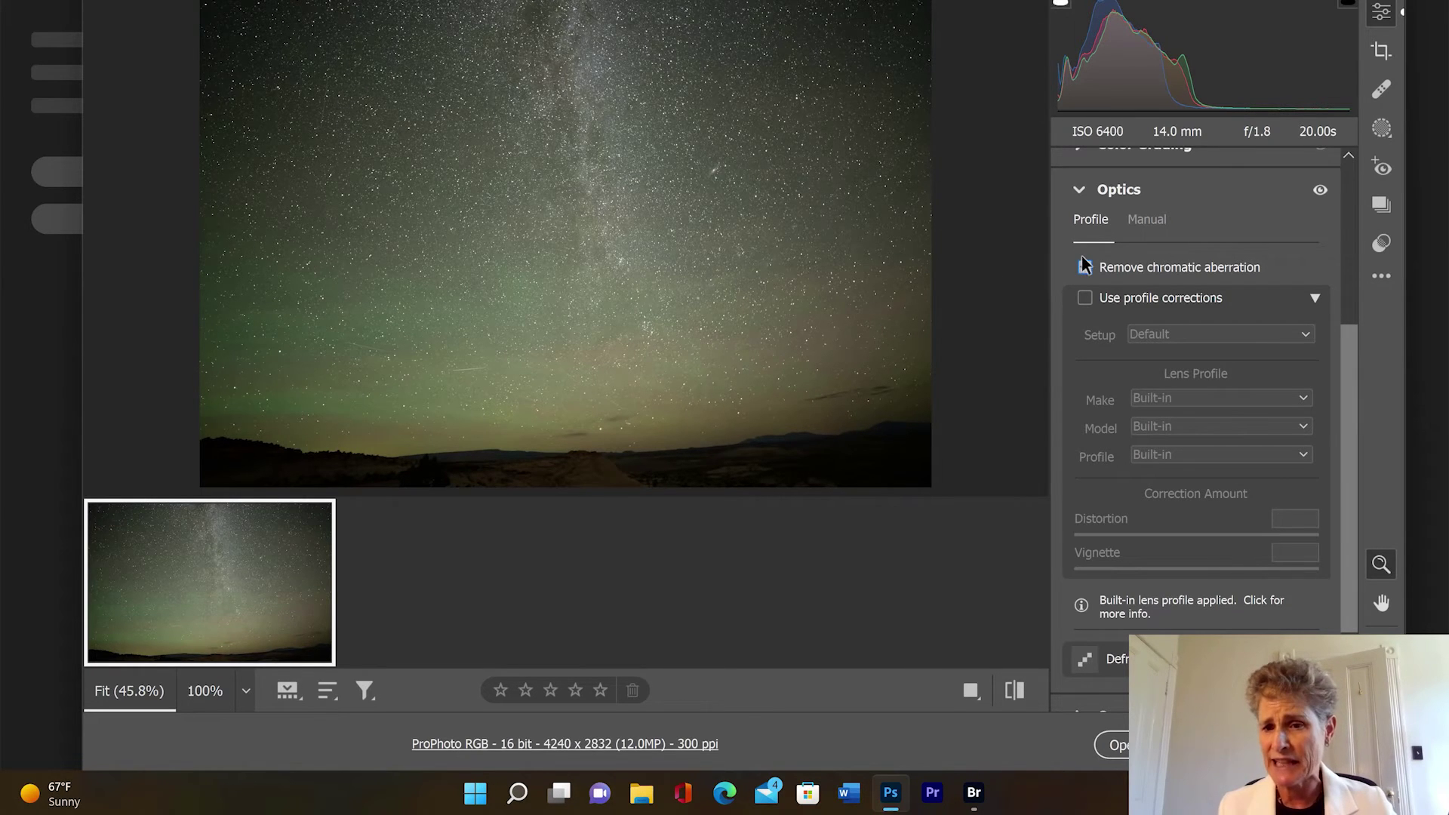
left_click(1085, 299)
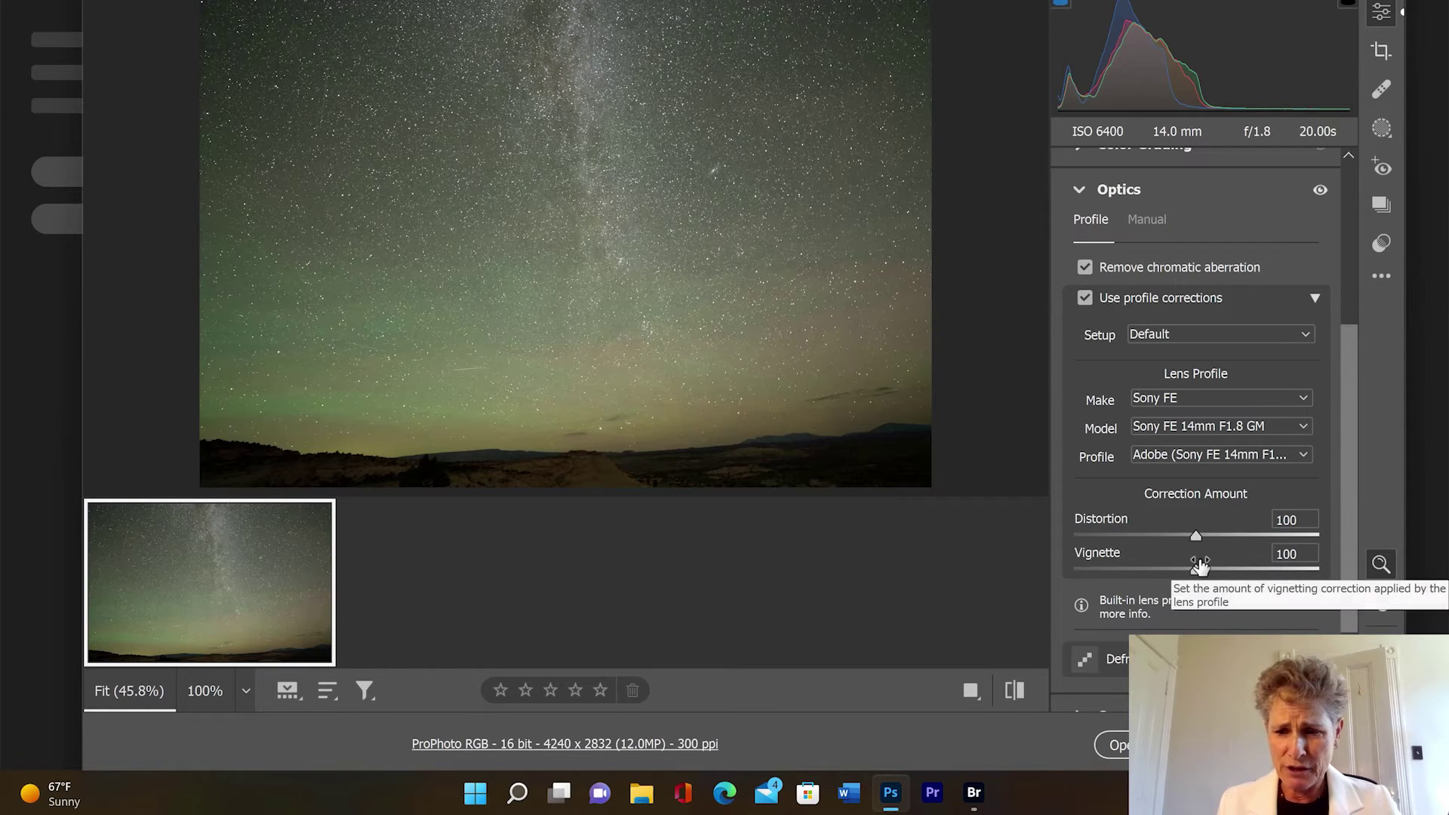
left_click(1079, 191)
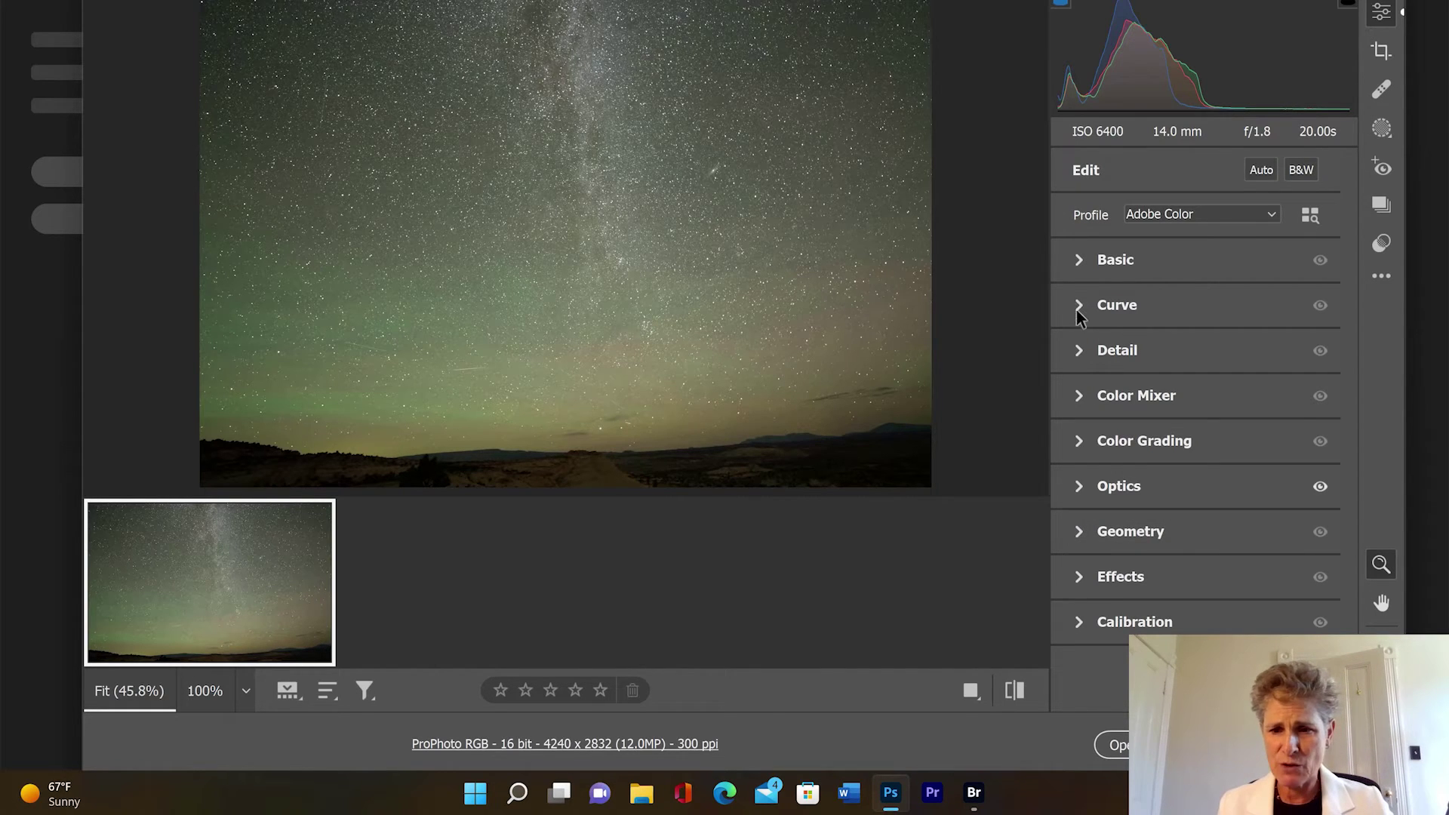
Step: Raise Noise Reduction to 50 and sharpening Masking to 75, keeping Sharpening at 40
left_click(1081, 350)
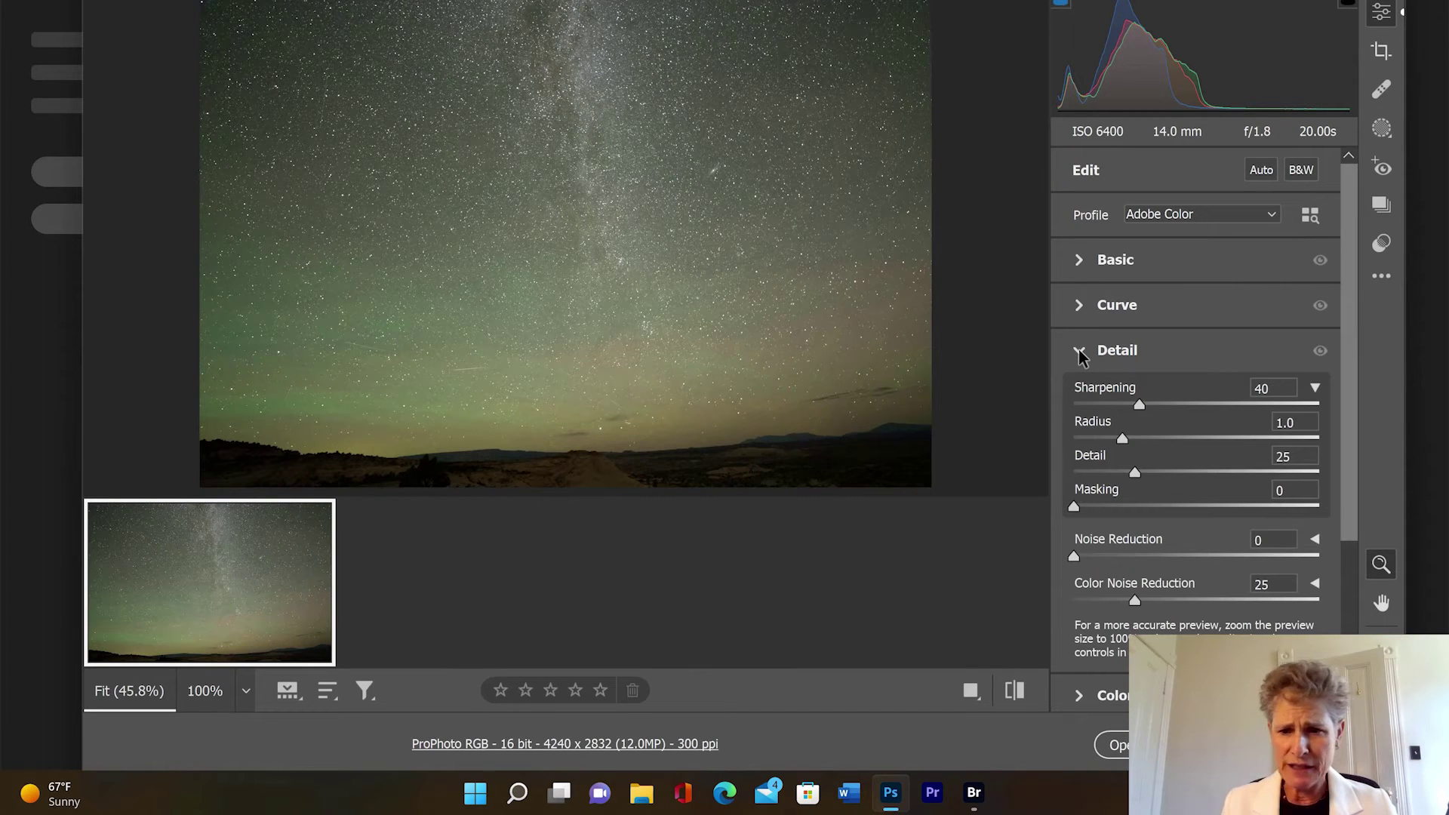
left_click(1315, 390)
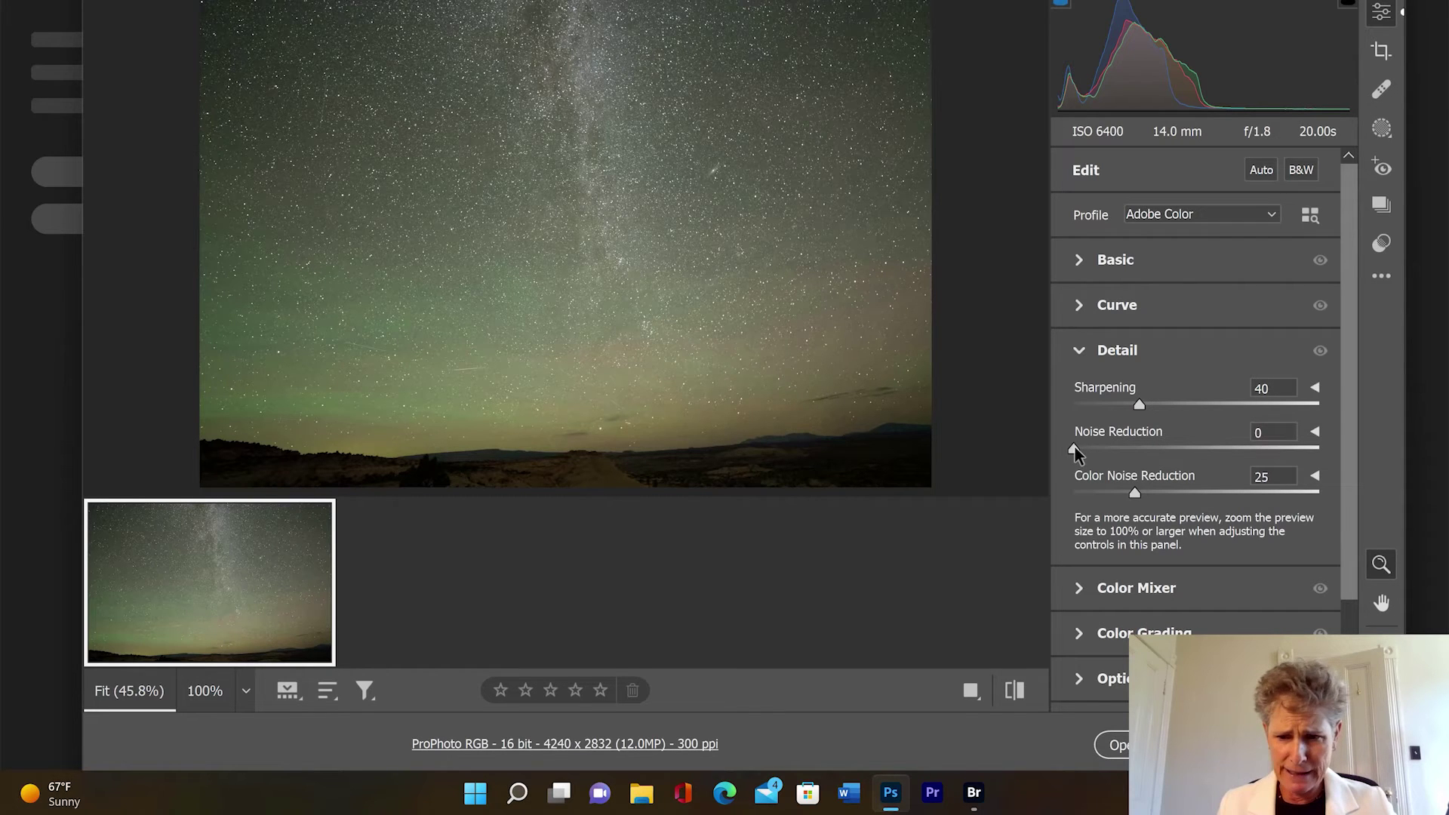
left_click_drag(1075, 446, 1197, 436)
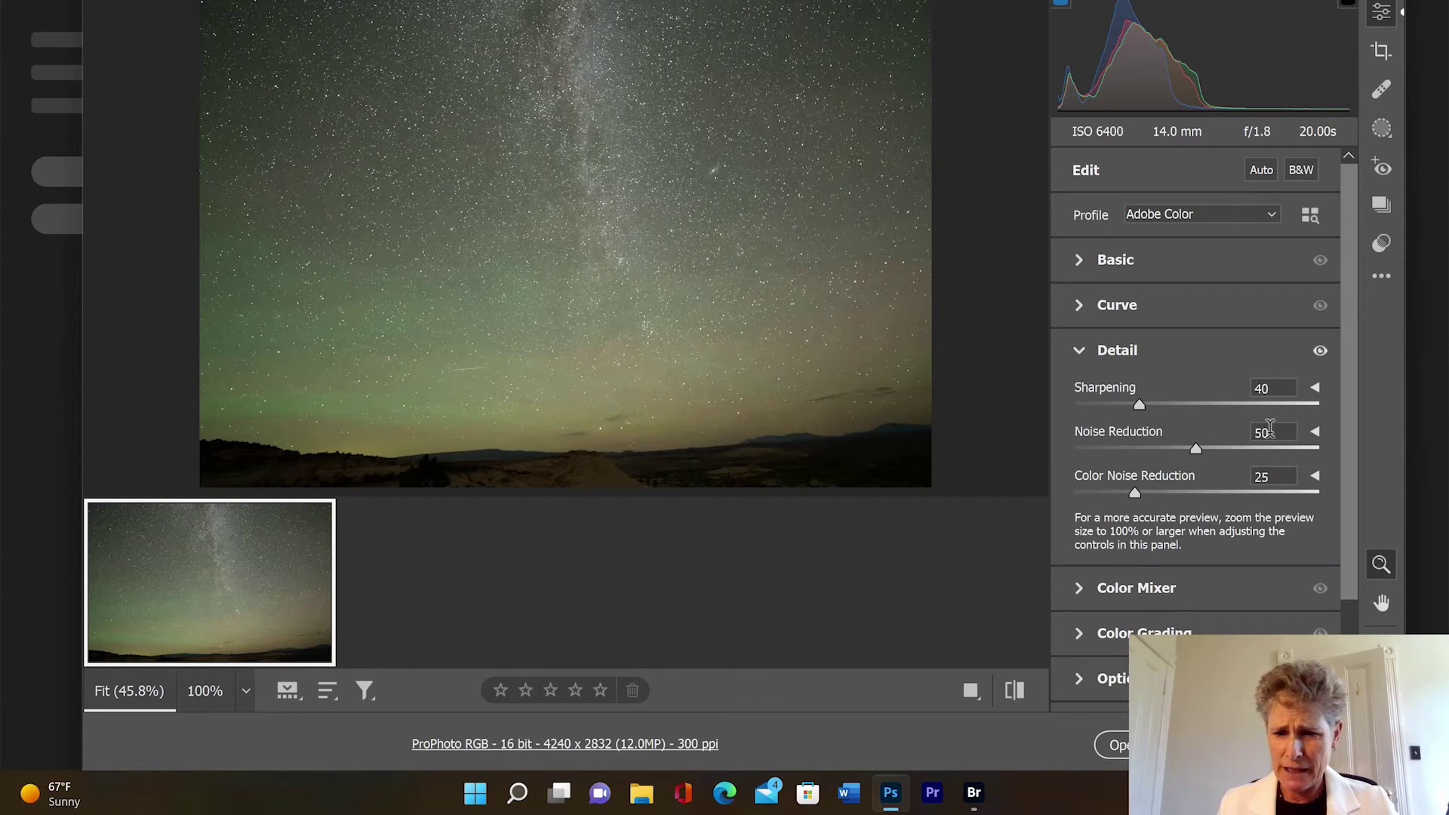
left_click(1314, 390)
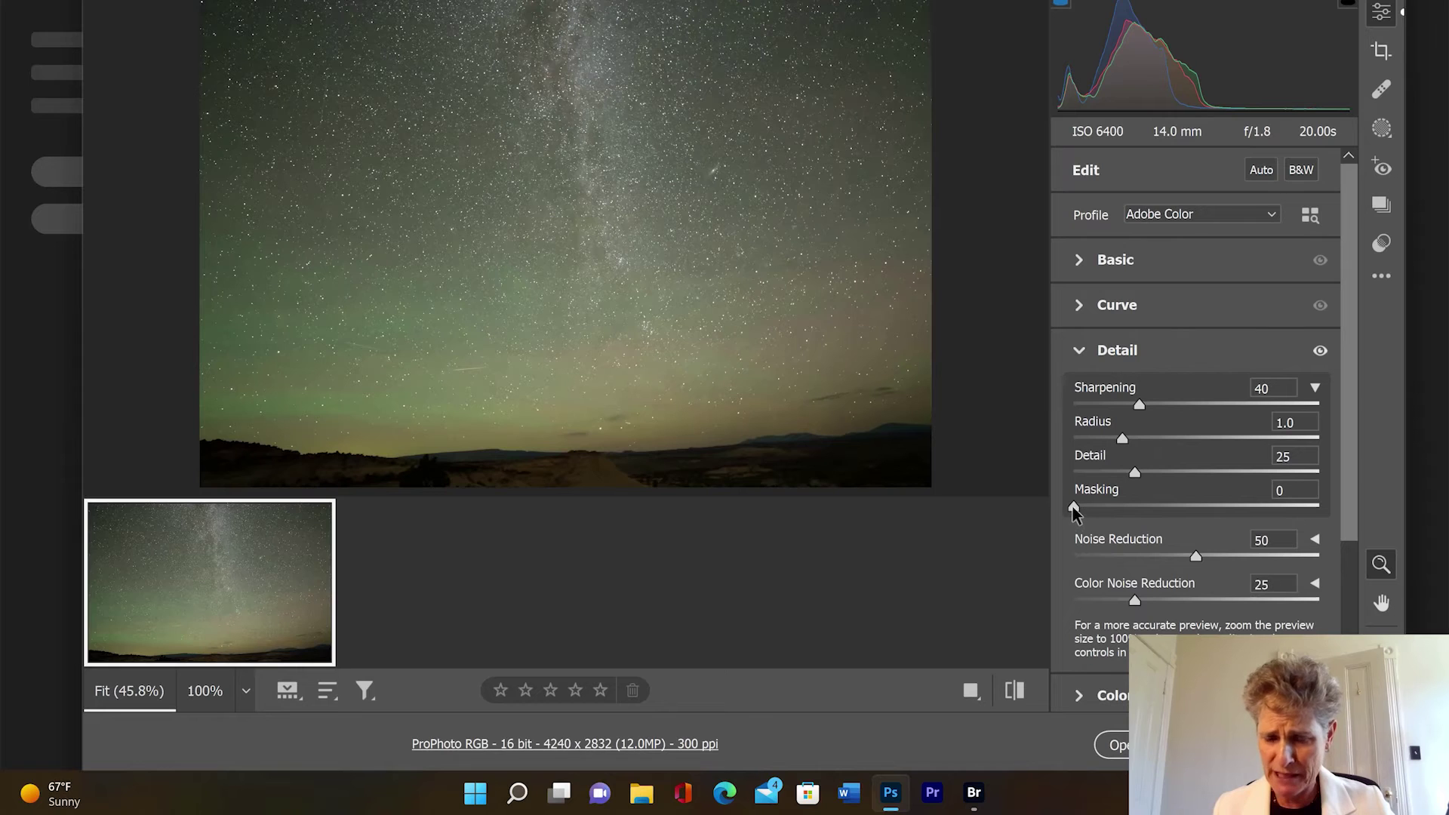
left_click_drag(1073, 507, 1217, 495)
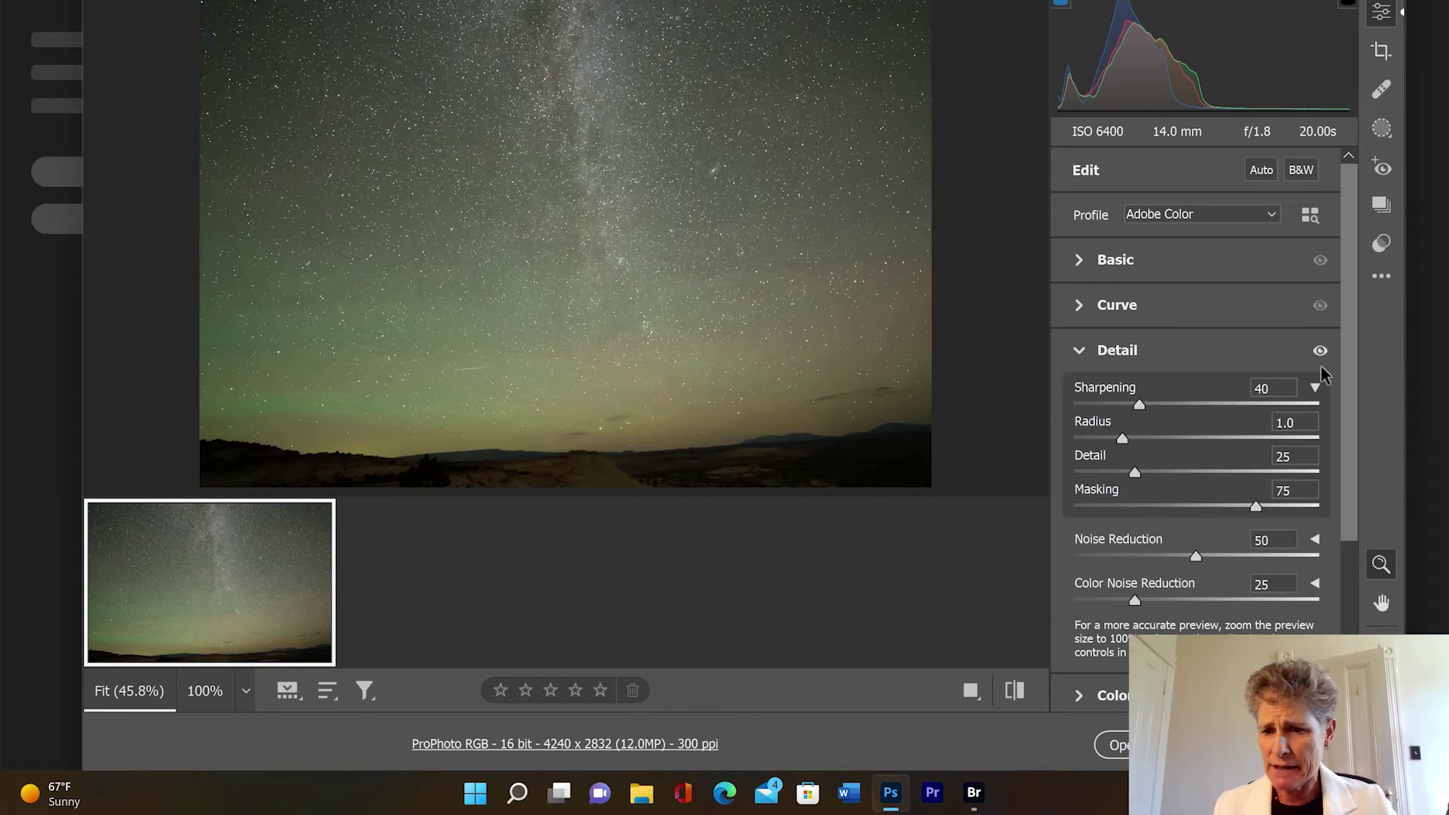
left_click(1315, 389)
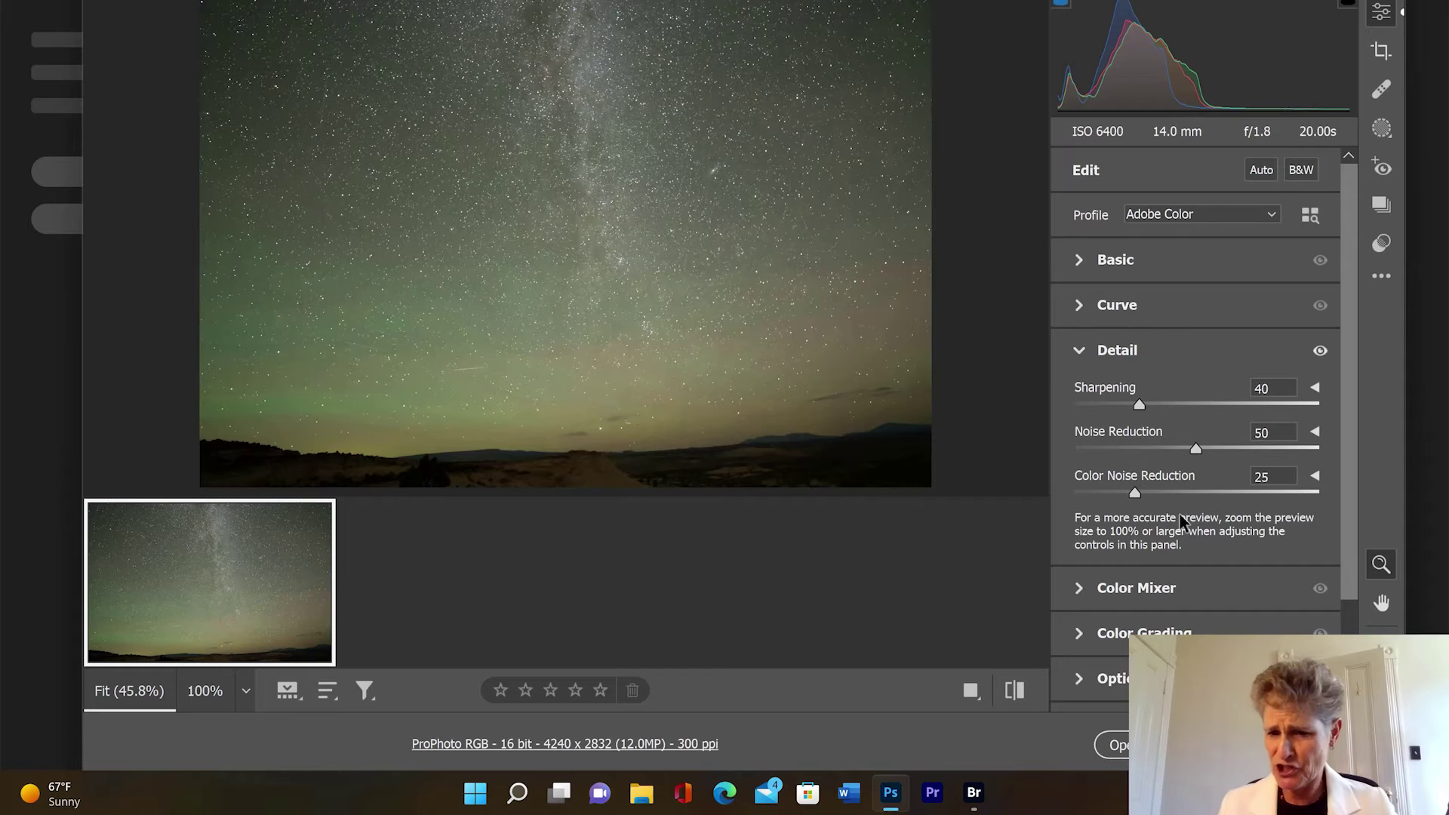
left_click(1079, 351)
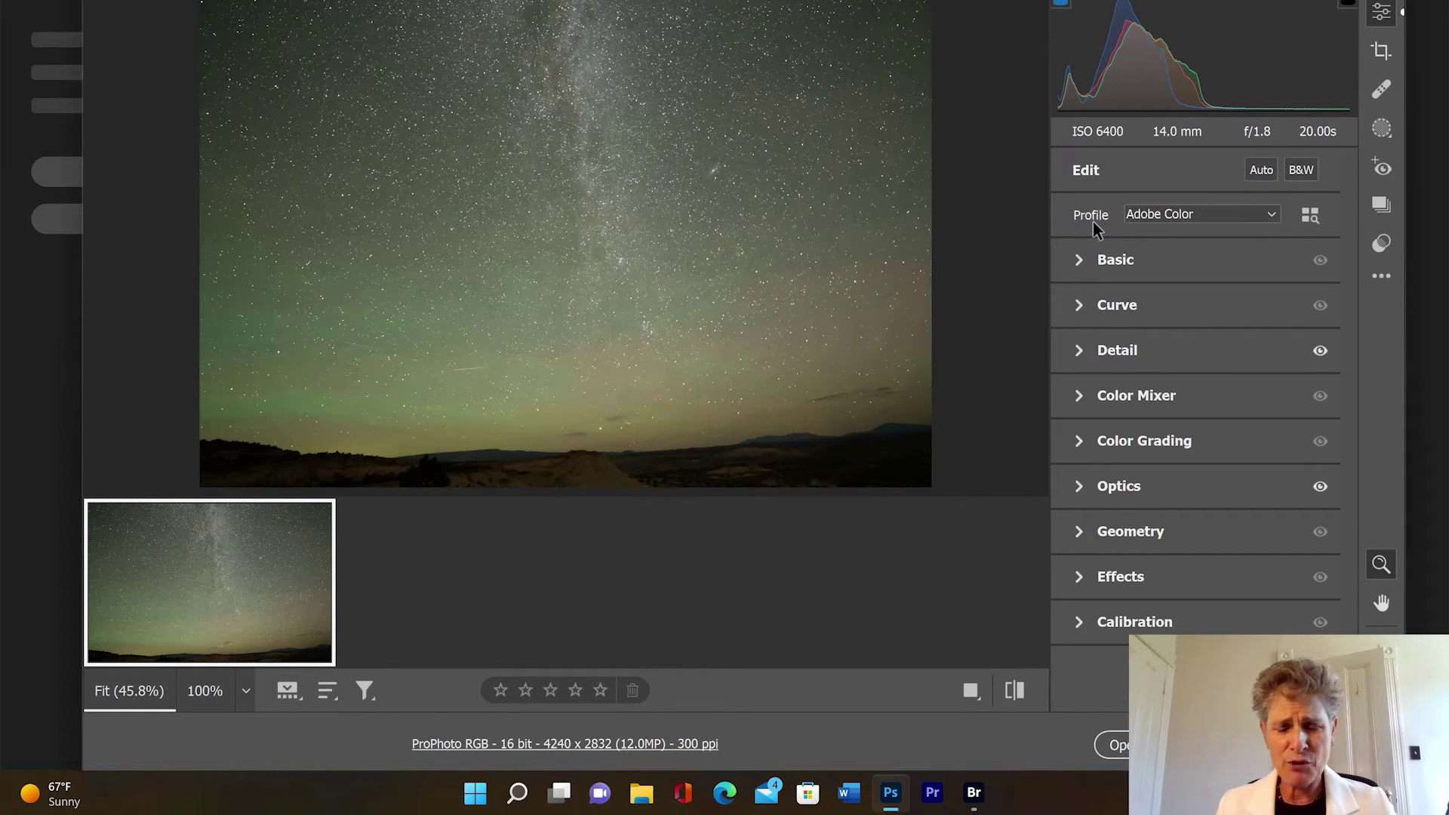
Step: Apply the Adobe Landscape profile and reveal the Basic white balance and tone controls
left_click(1271, 218)
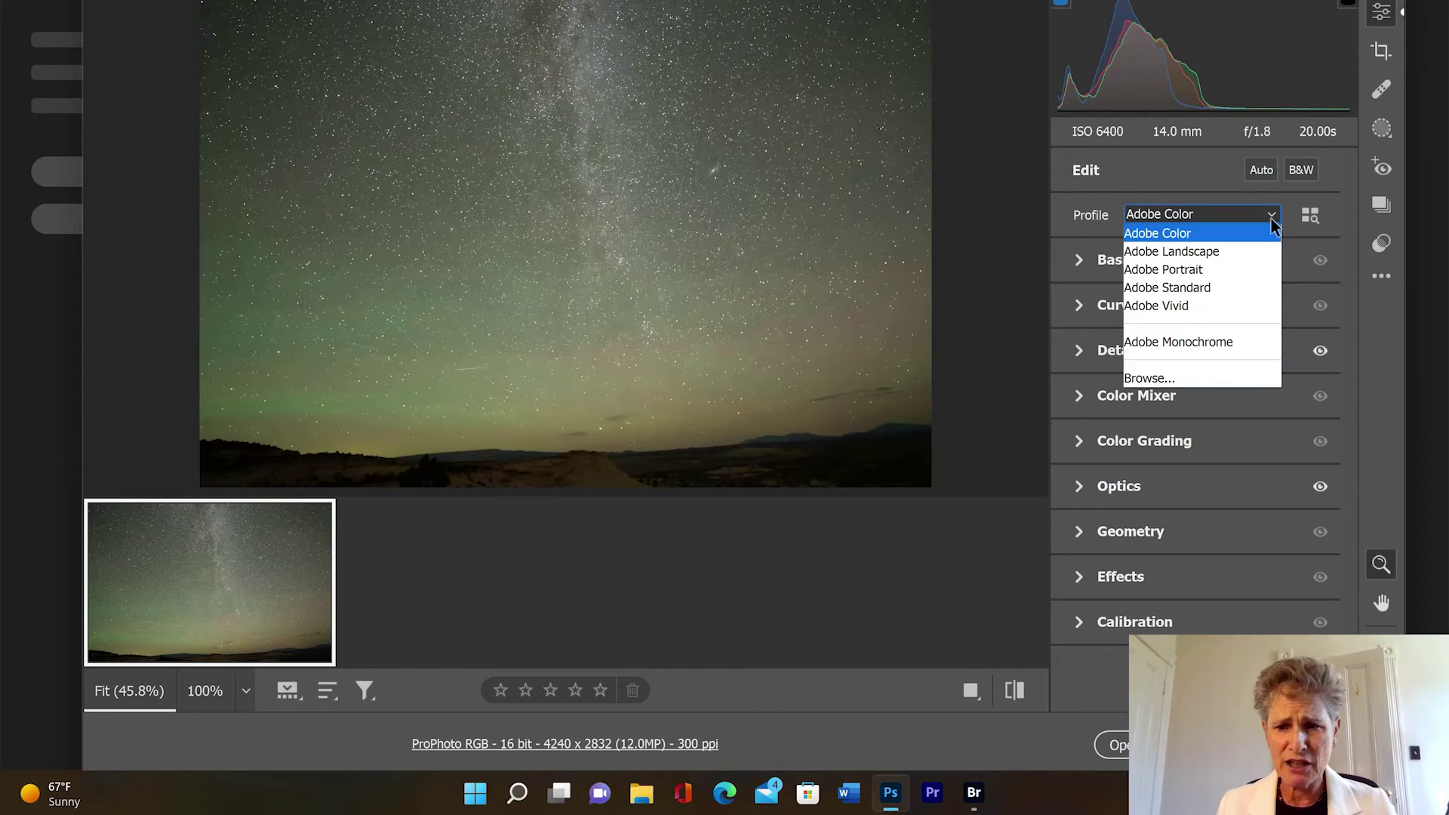
left_click(1189, 252)
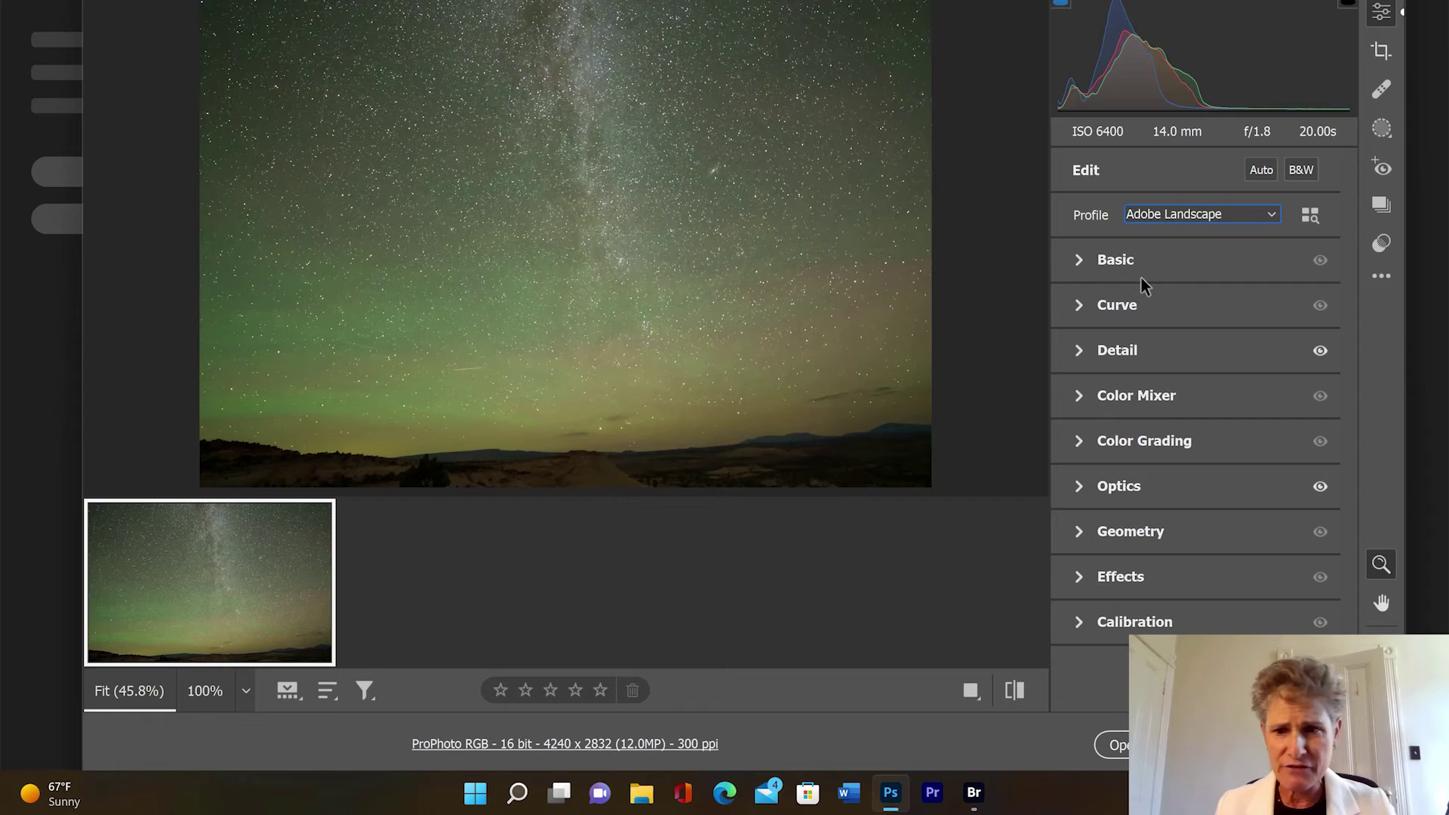
left_click(1077, 259)
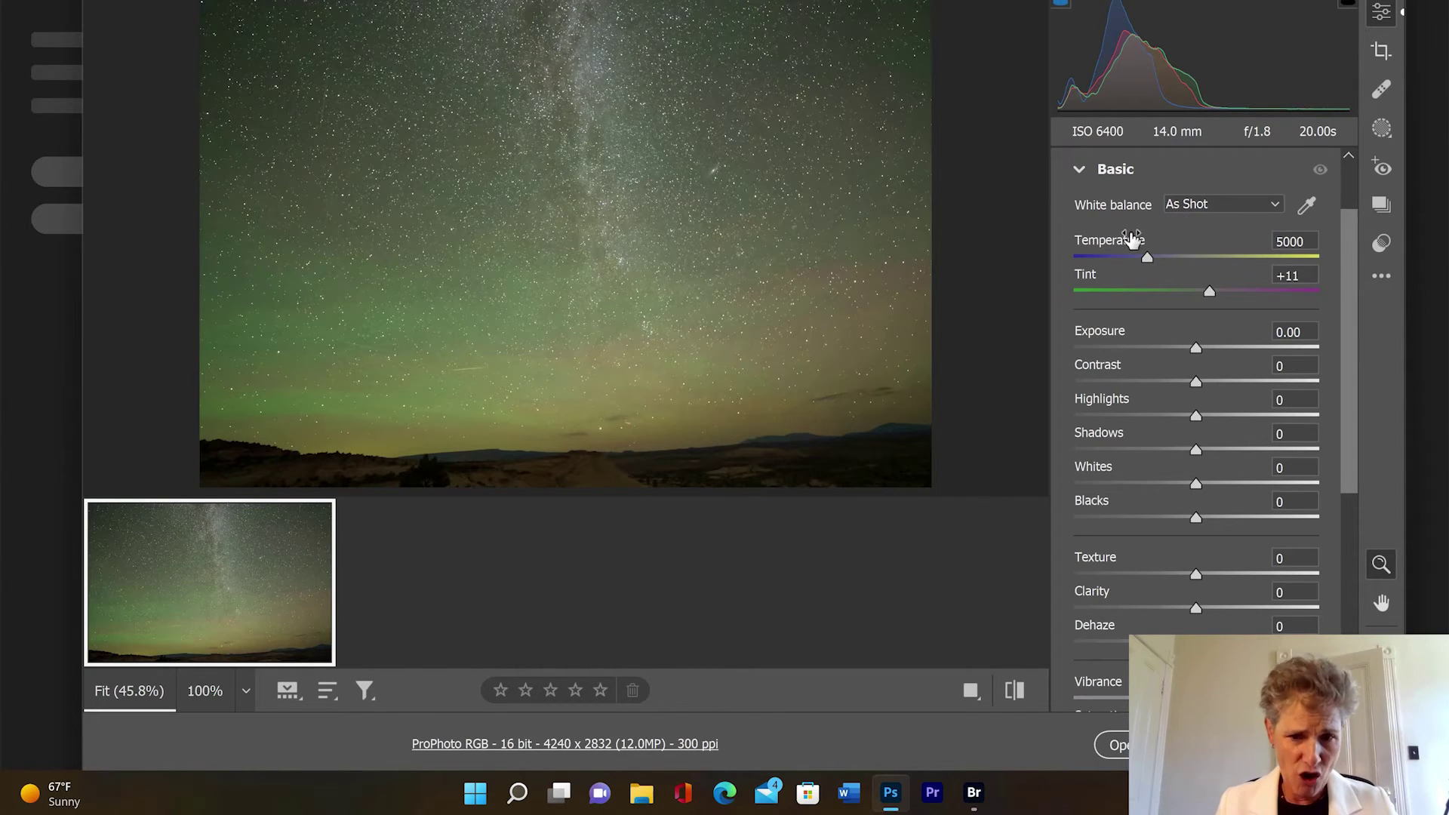
Step: Sample a neutral sky patch for Custom white balance, giving Temperature 4750 and Tint +41
left_click(1275, 208)
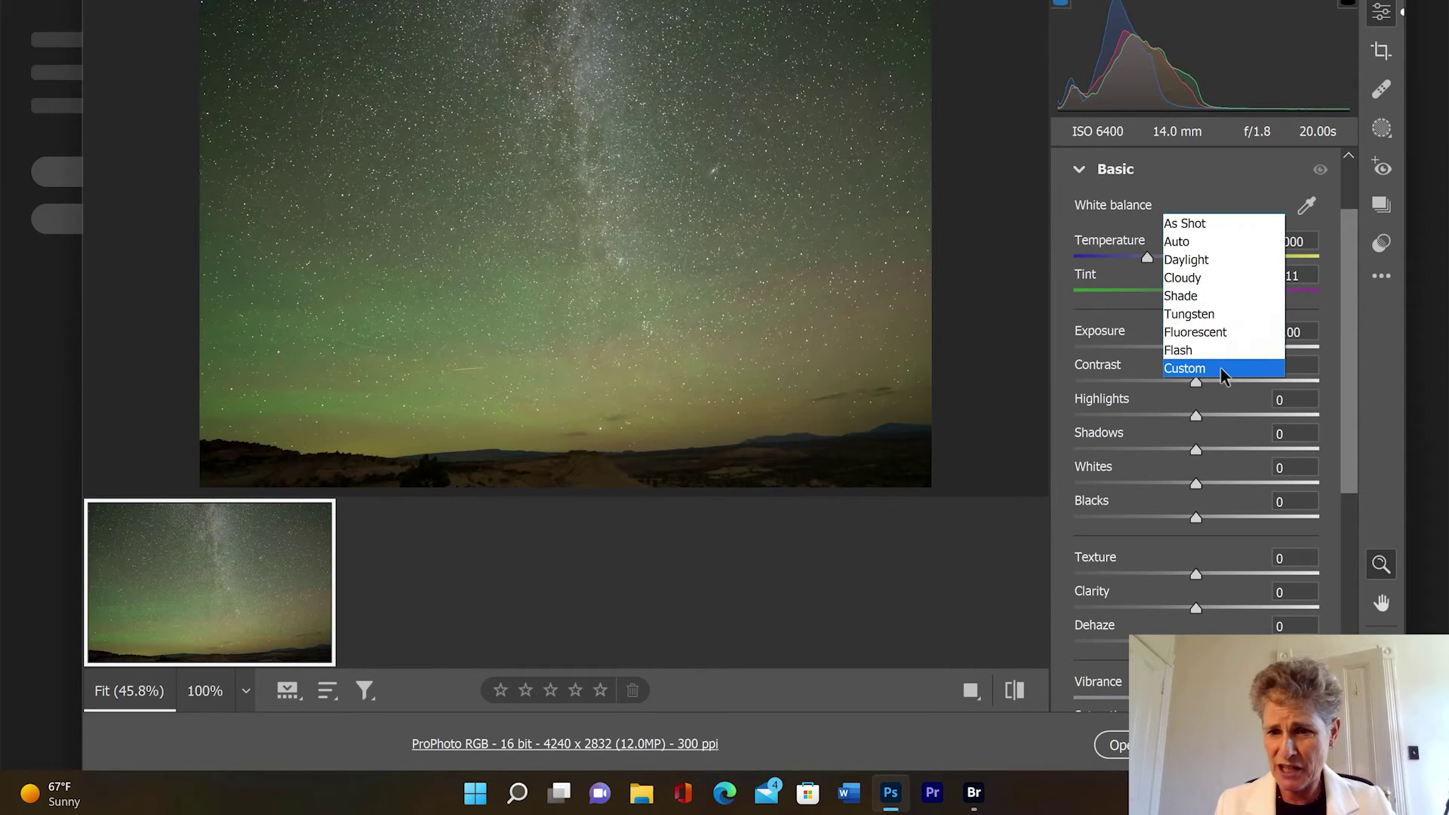
left_click(1221, 368)
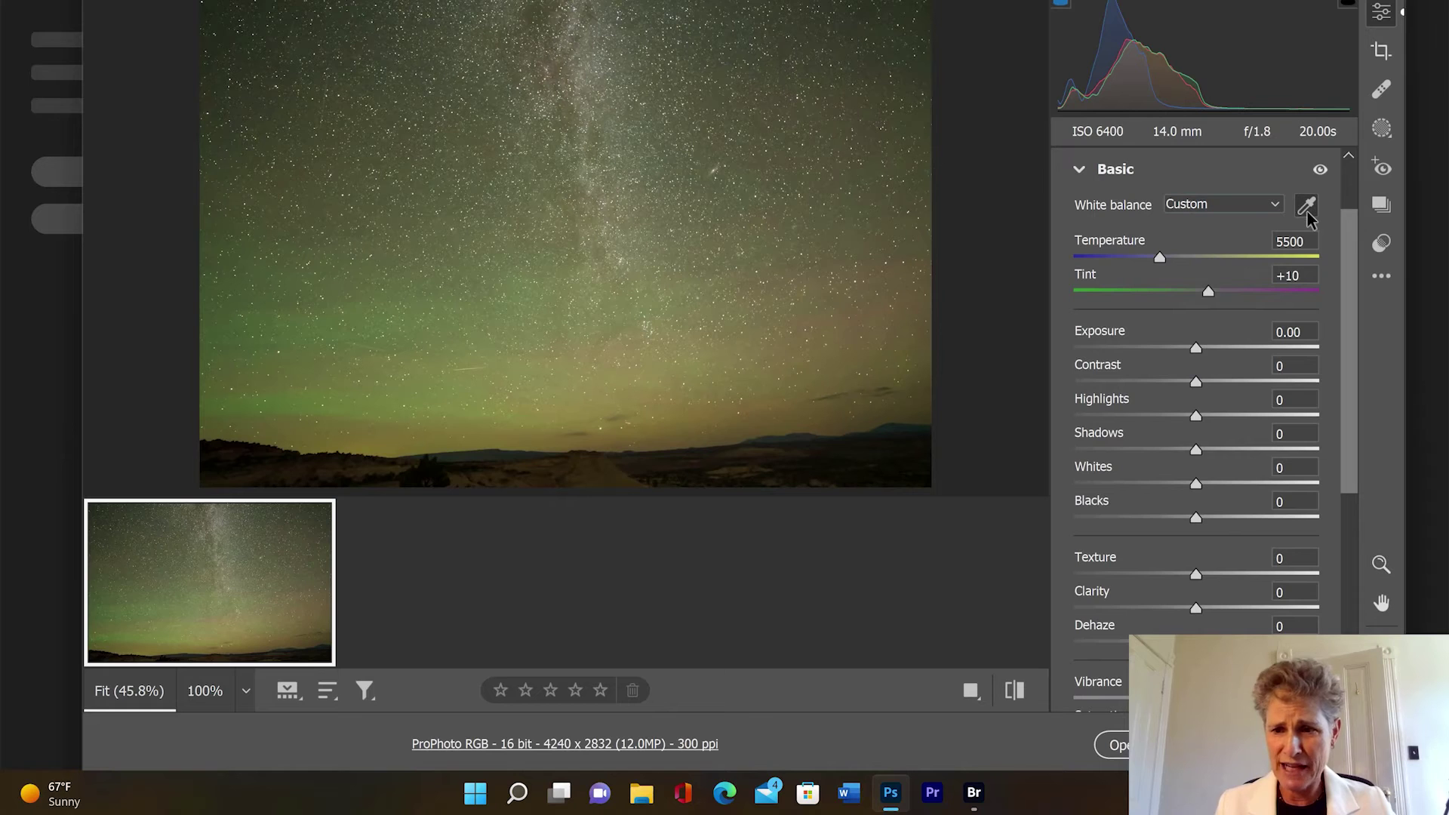
left_click(1307, 211)
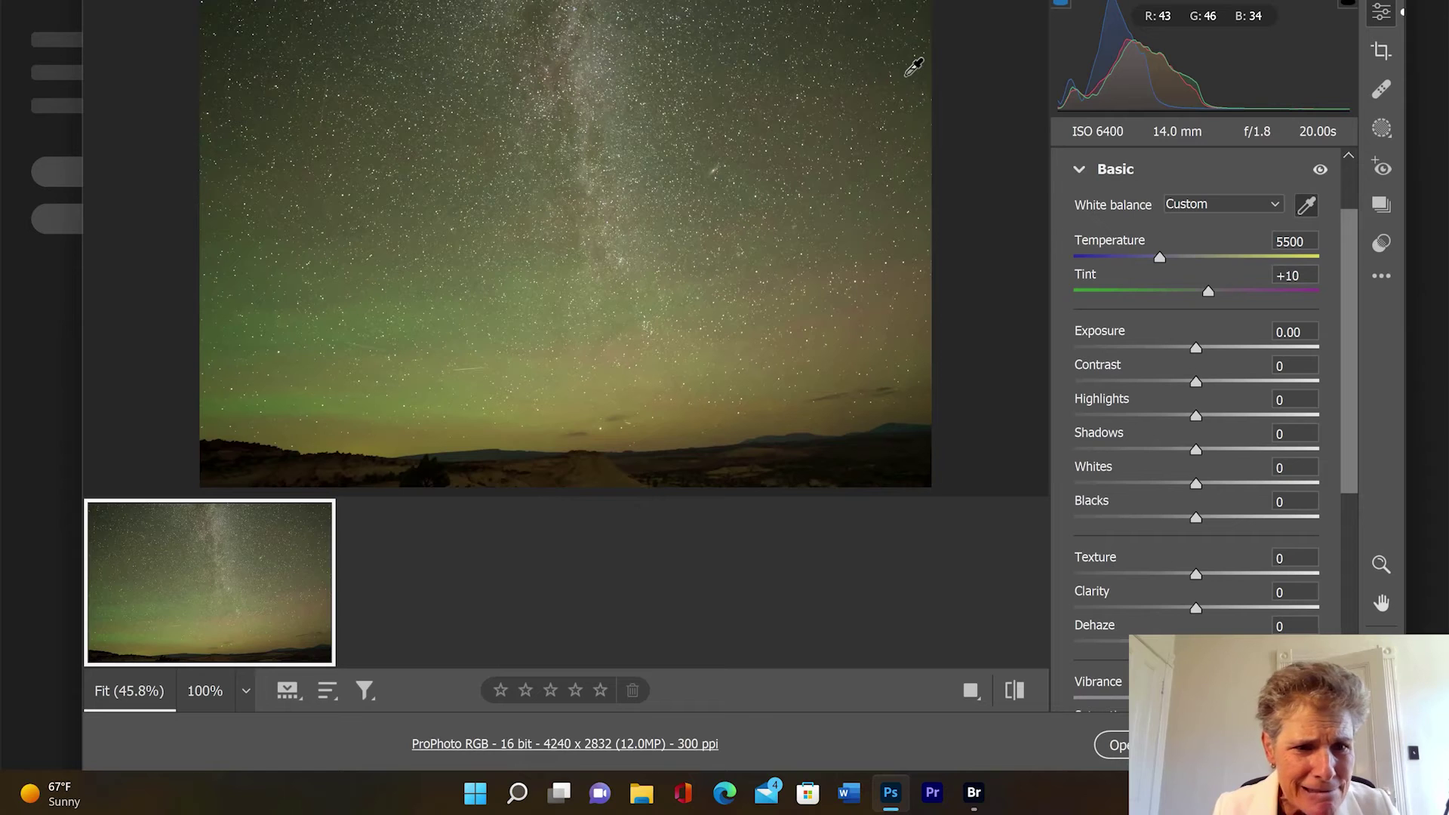
left_click(286, 113)
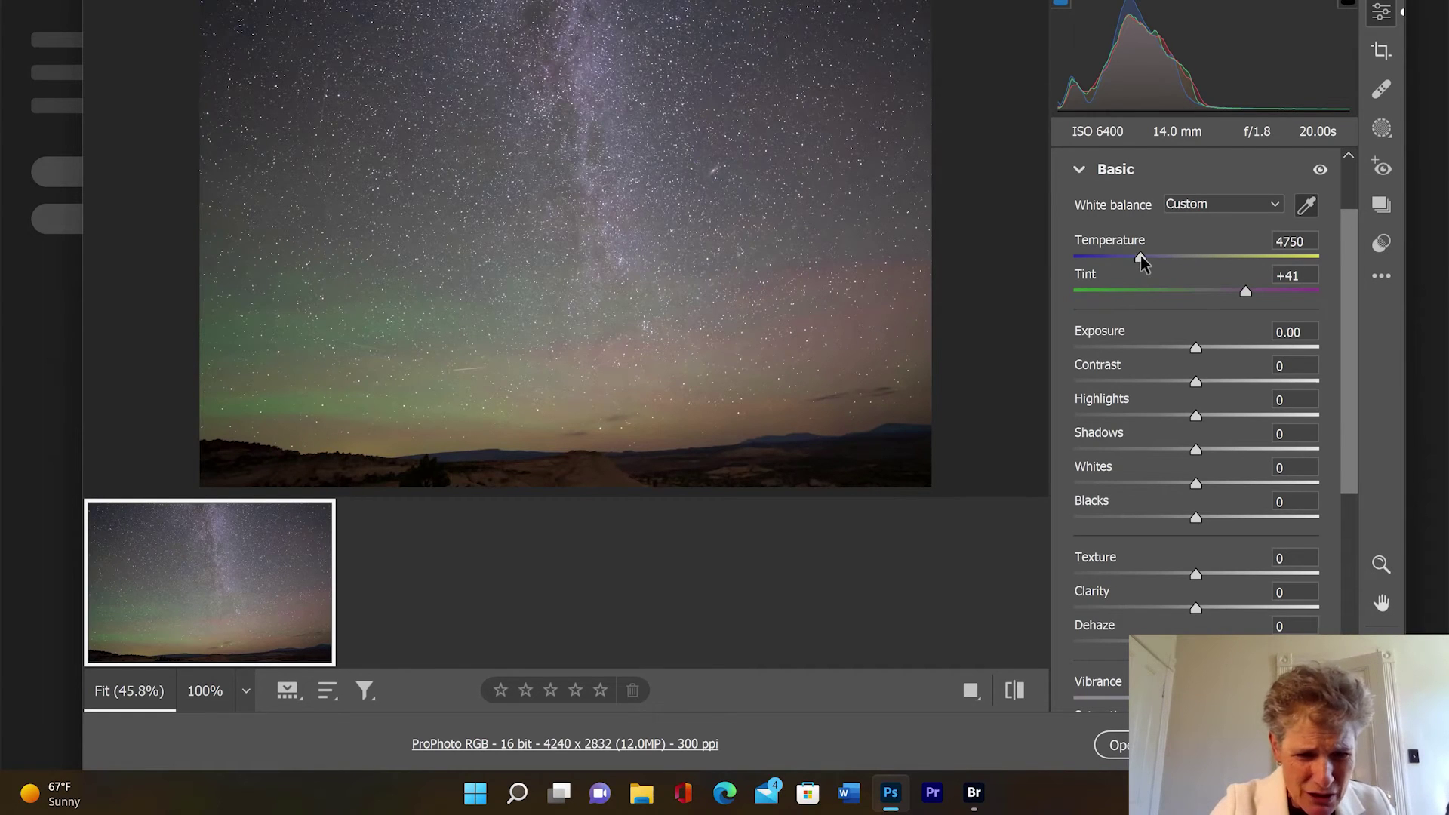
Step: Warm Temperature to 4800 and raise Exposure to +0.15
left_click_drag(1141, 259, 1143, 261)
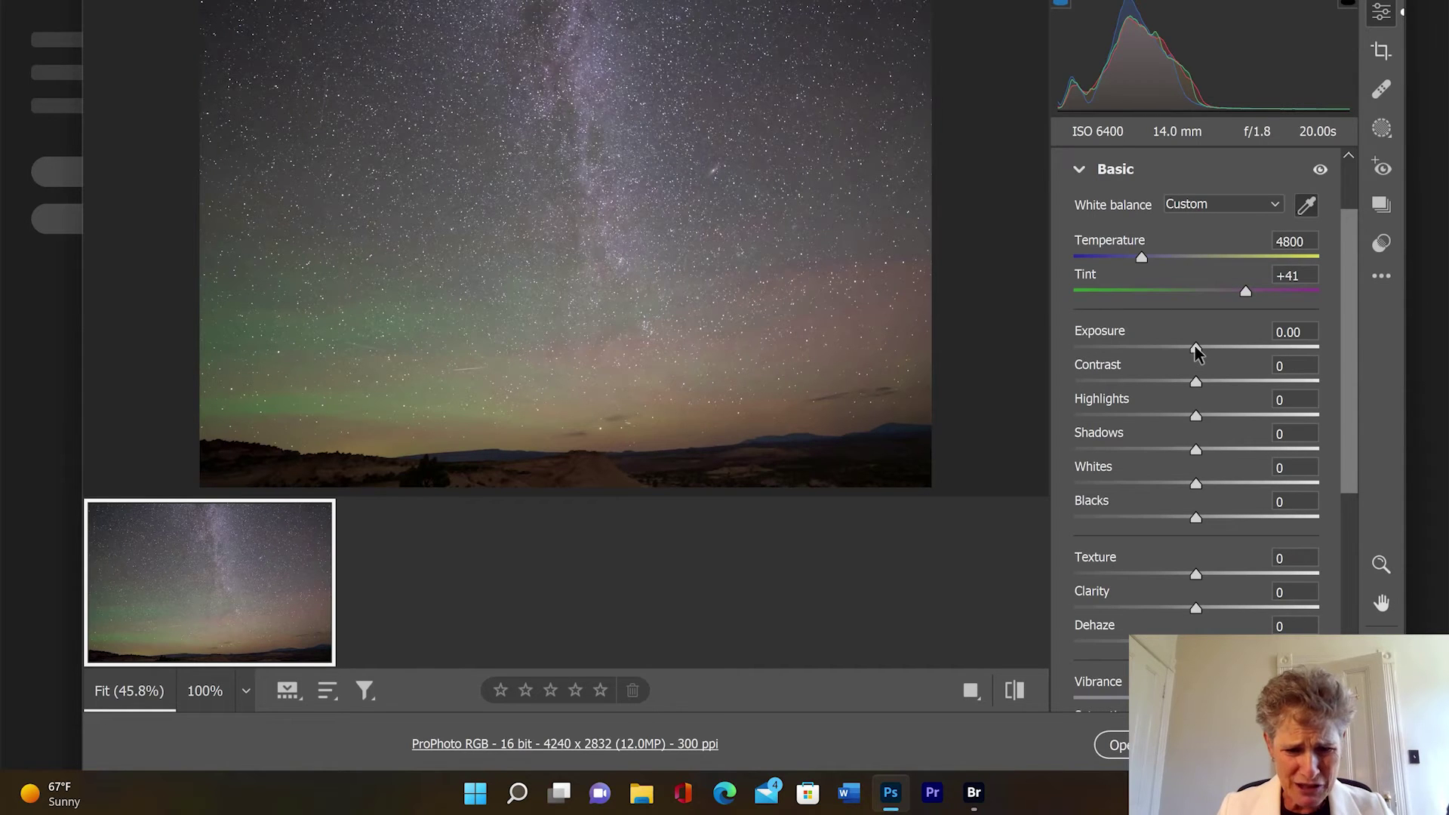
left_click_drag(1197, 351, 1201, 351)
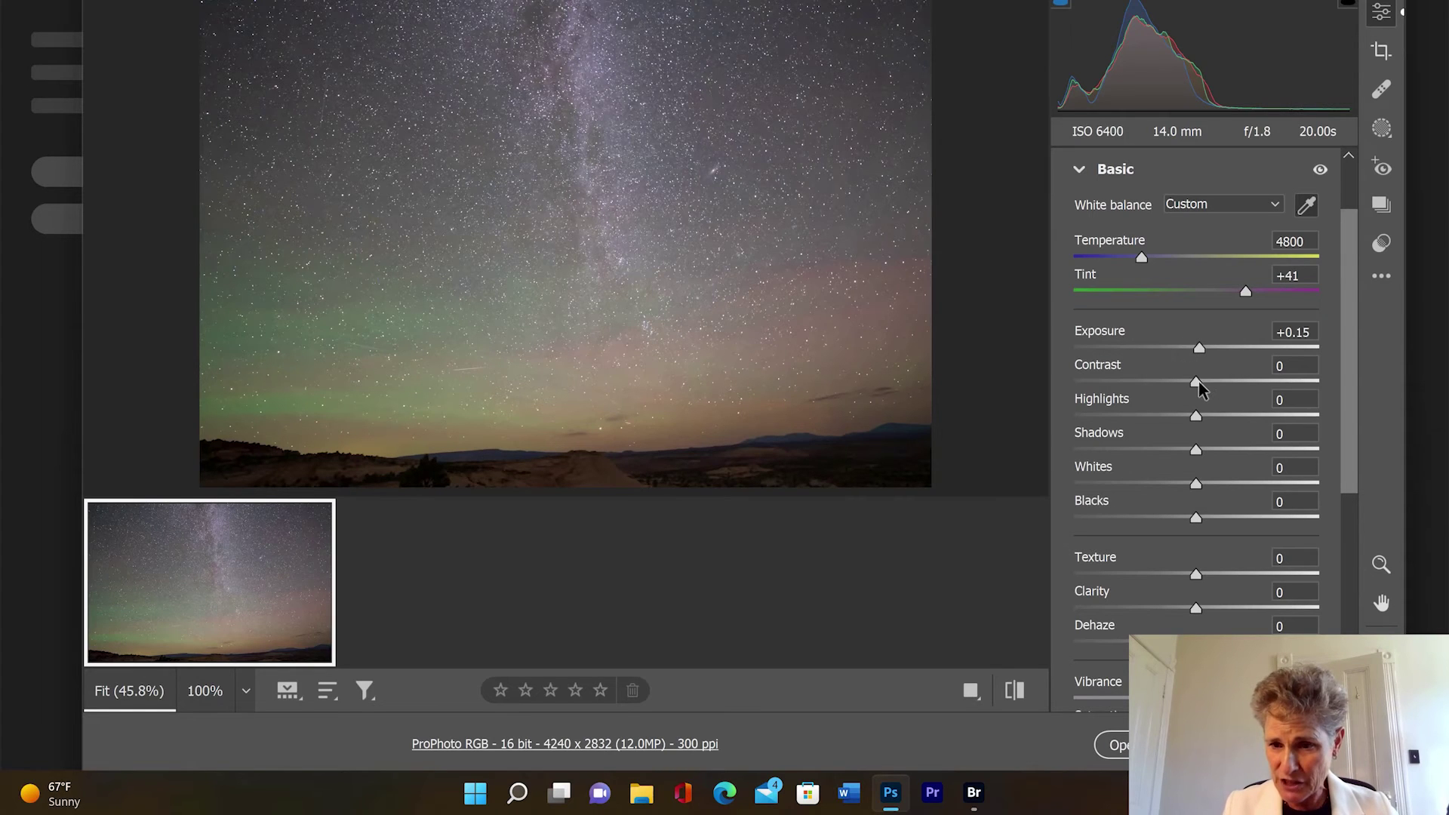
Step: Set Contrast +72, Highlights +25, Shadows +16, Clarity +19 and Dehaze +12
left_click_drag(1195, 383, 1284, 382)
left_click_drag(1195, 418, 1214, 452)
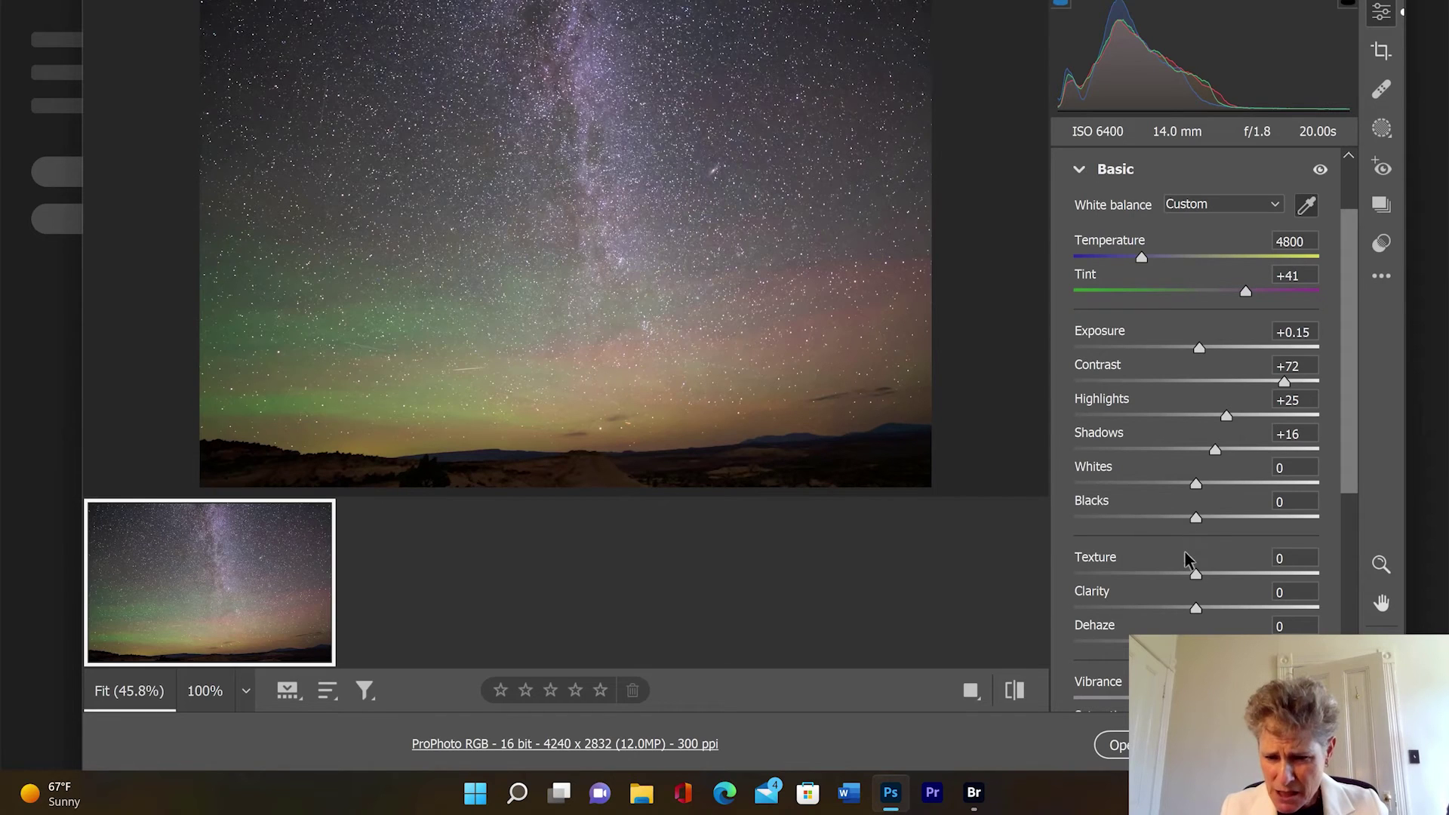
left_click_drag(1194, 613, 1218, 610)
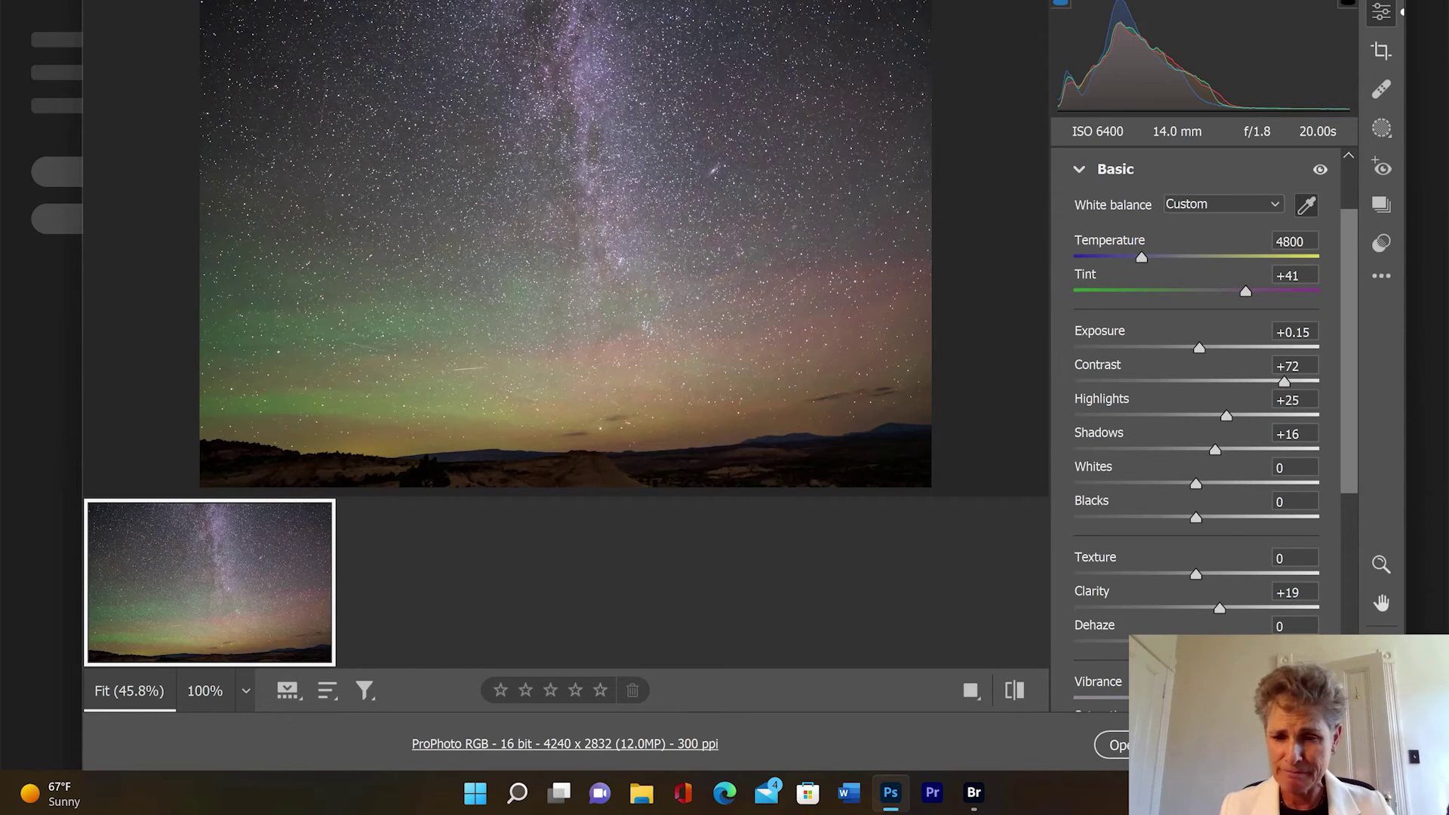
left_click_drag(1197, 642, 1211, 641)
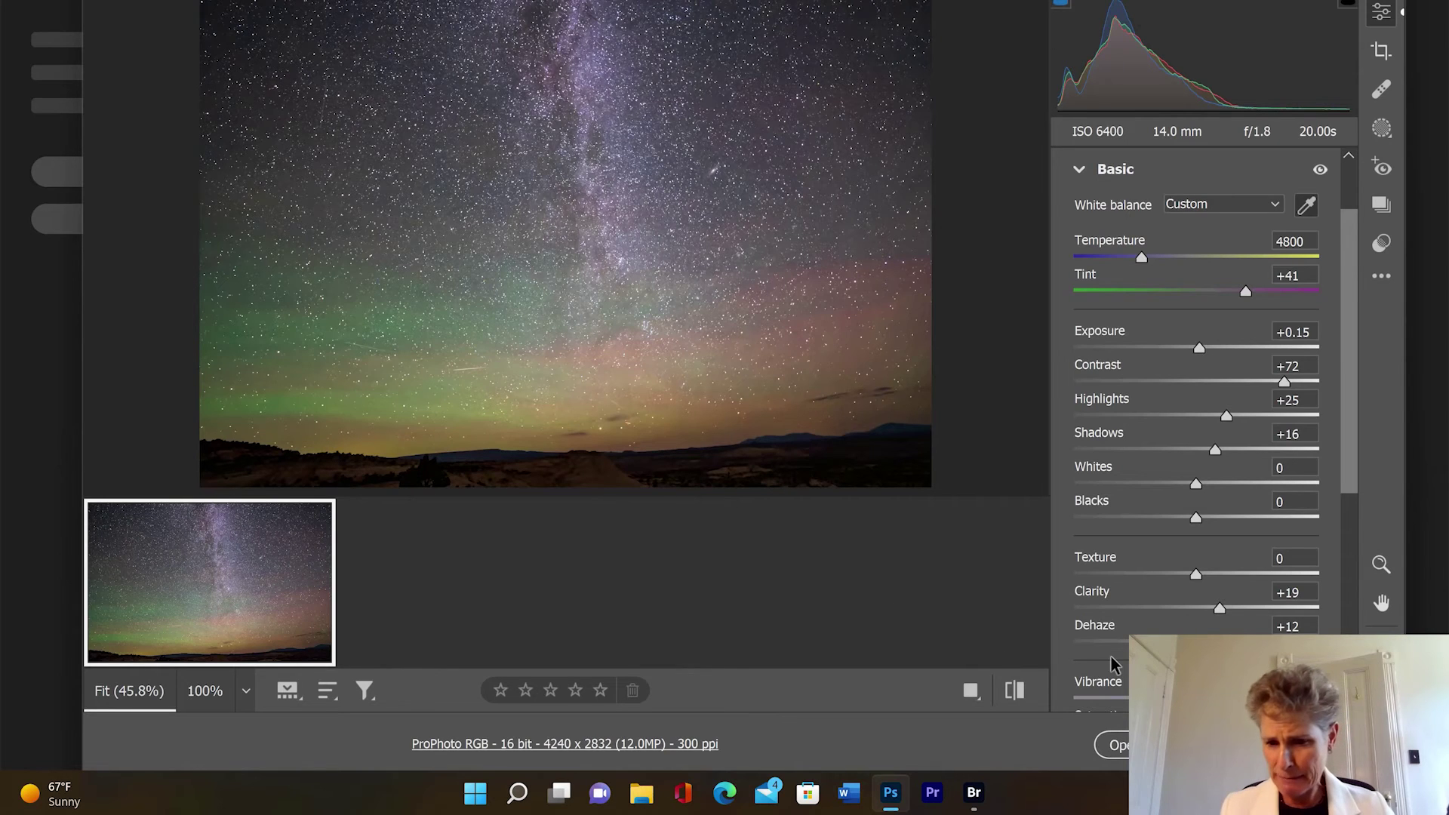
Step: Boost Vibrance to +4 and Saturation to +16, leaving the tone curve linear
scroll(1127, 666, "down", 2)
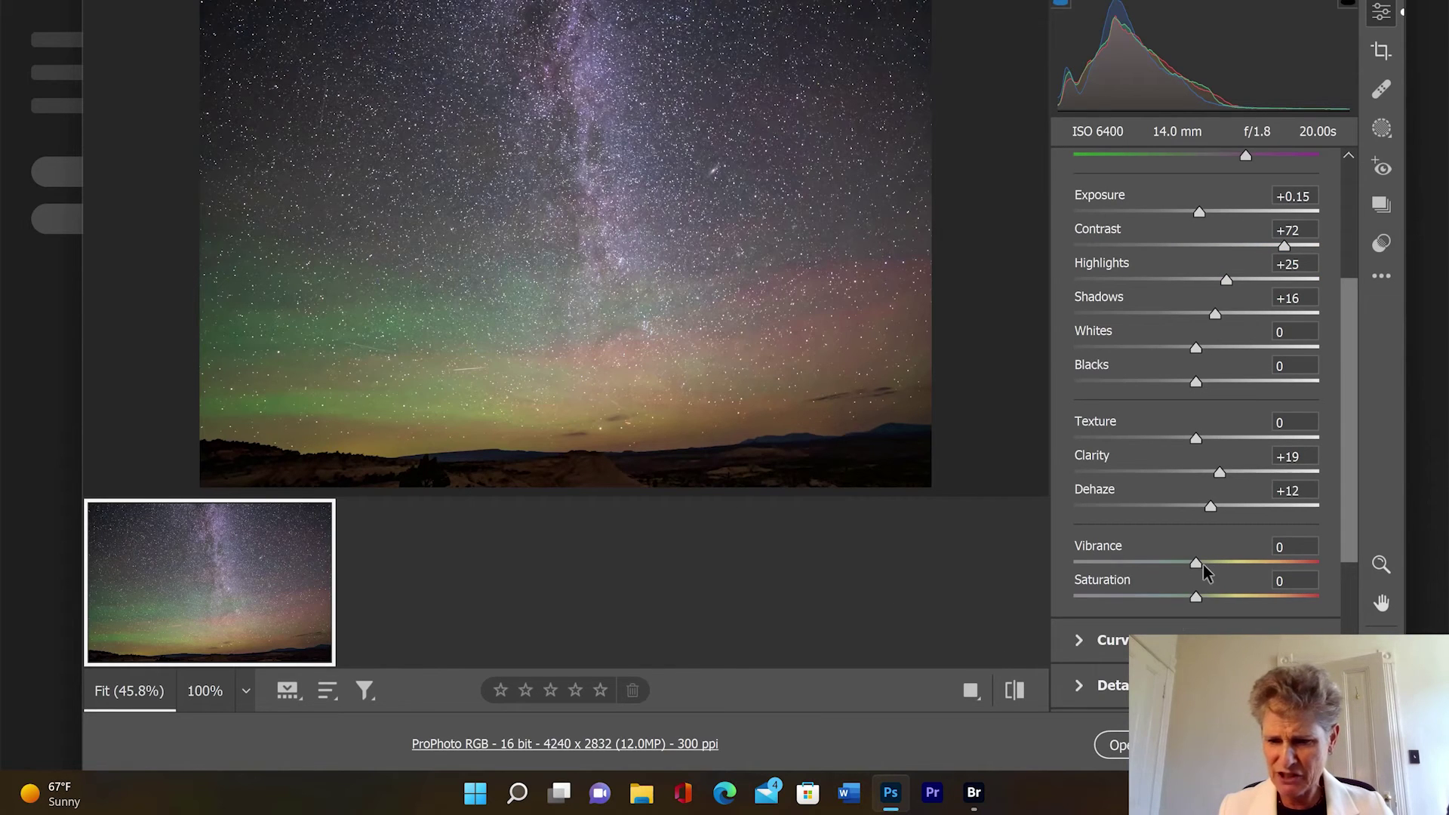
left_click_drag(1199, 564, 1216, 595)
scroll(1158, 556, "down", 3)
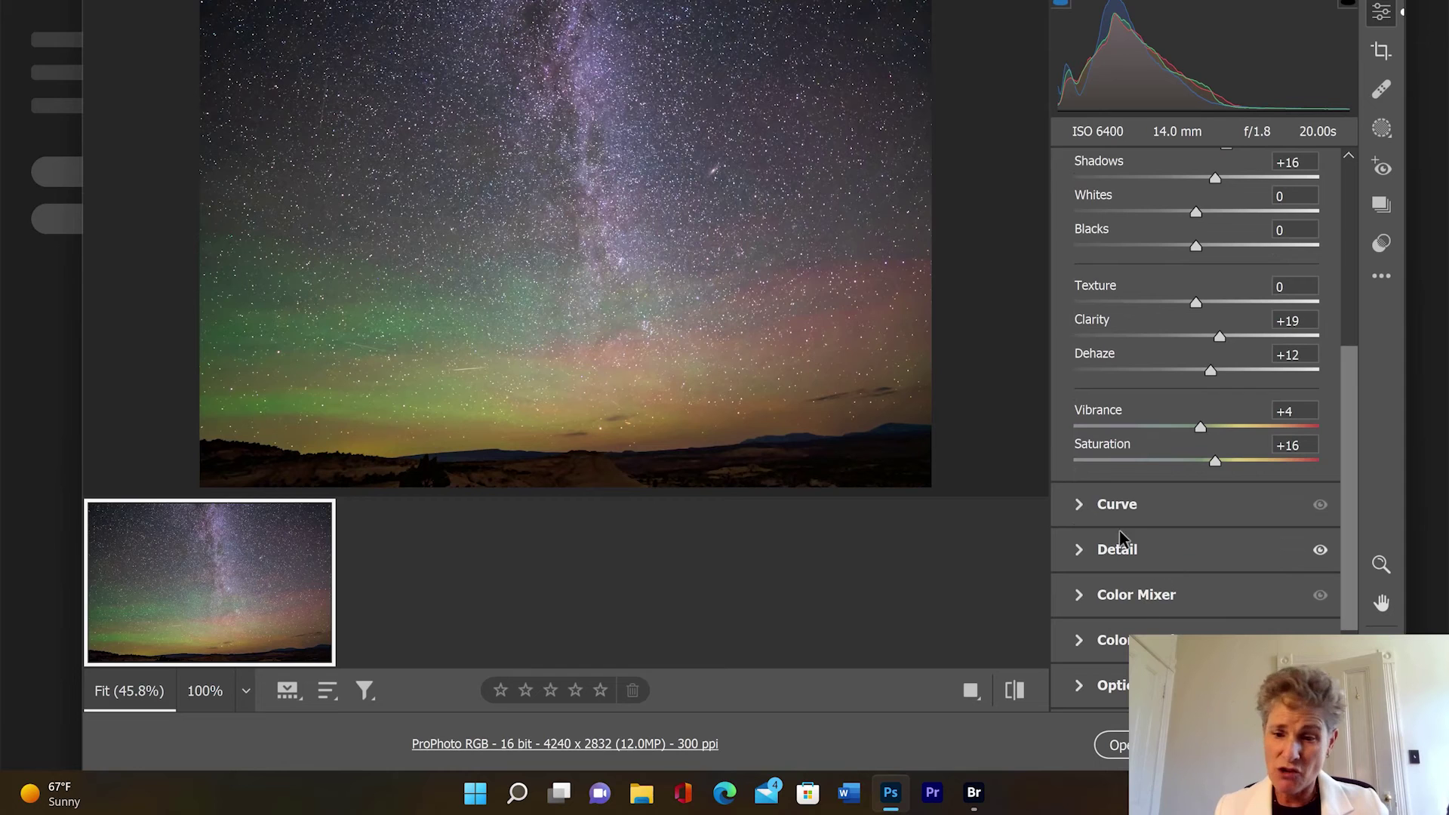
left_click(1079, 506)
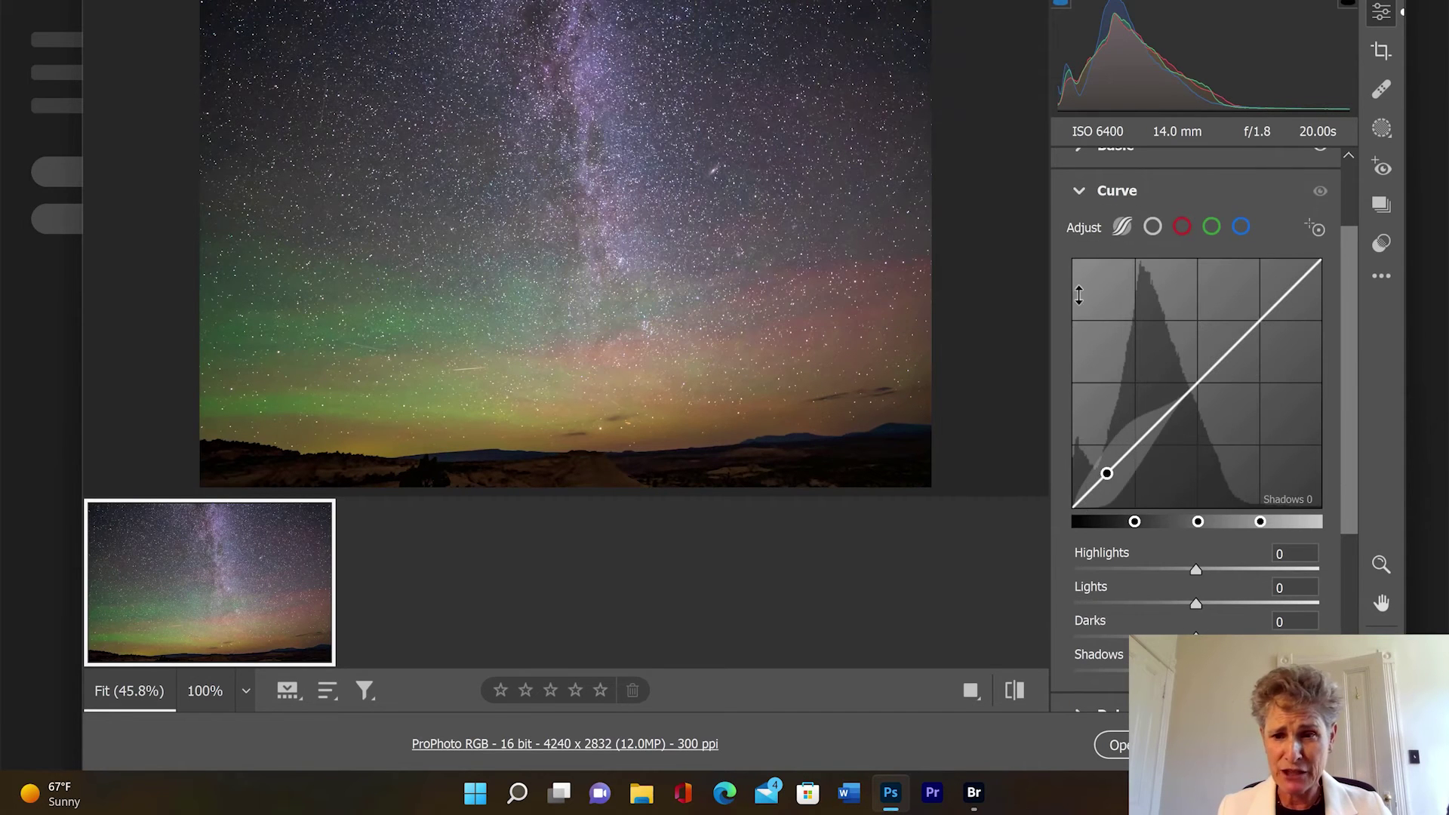
left_click(1079, 195)
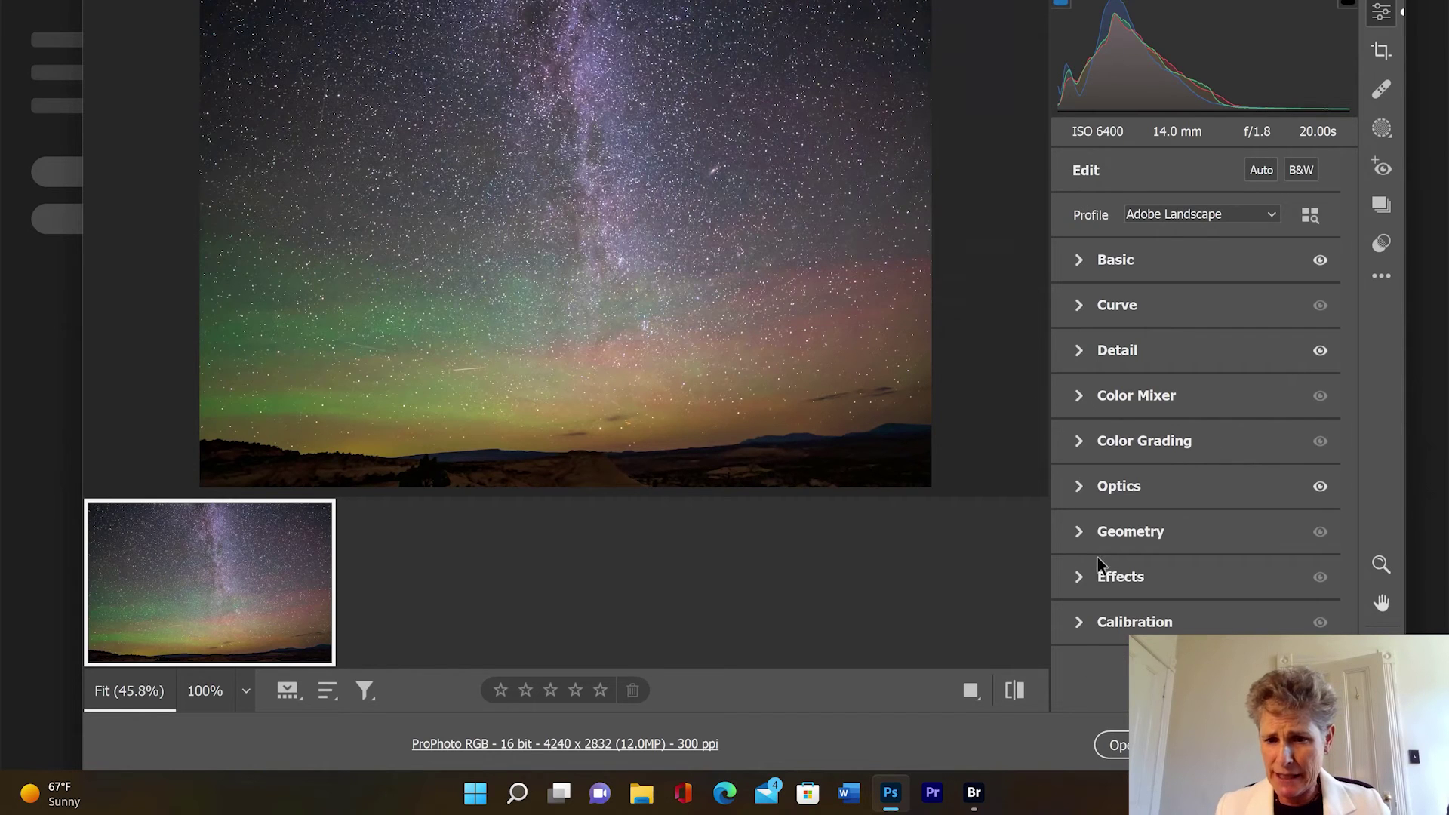
left_click(1079, 397)
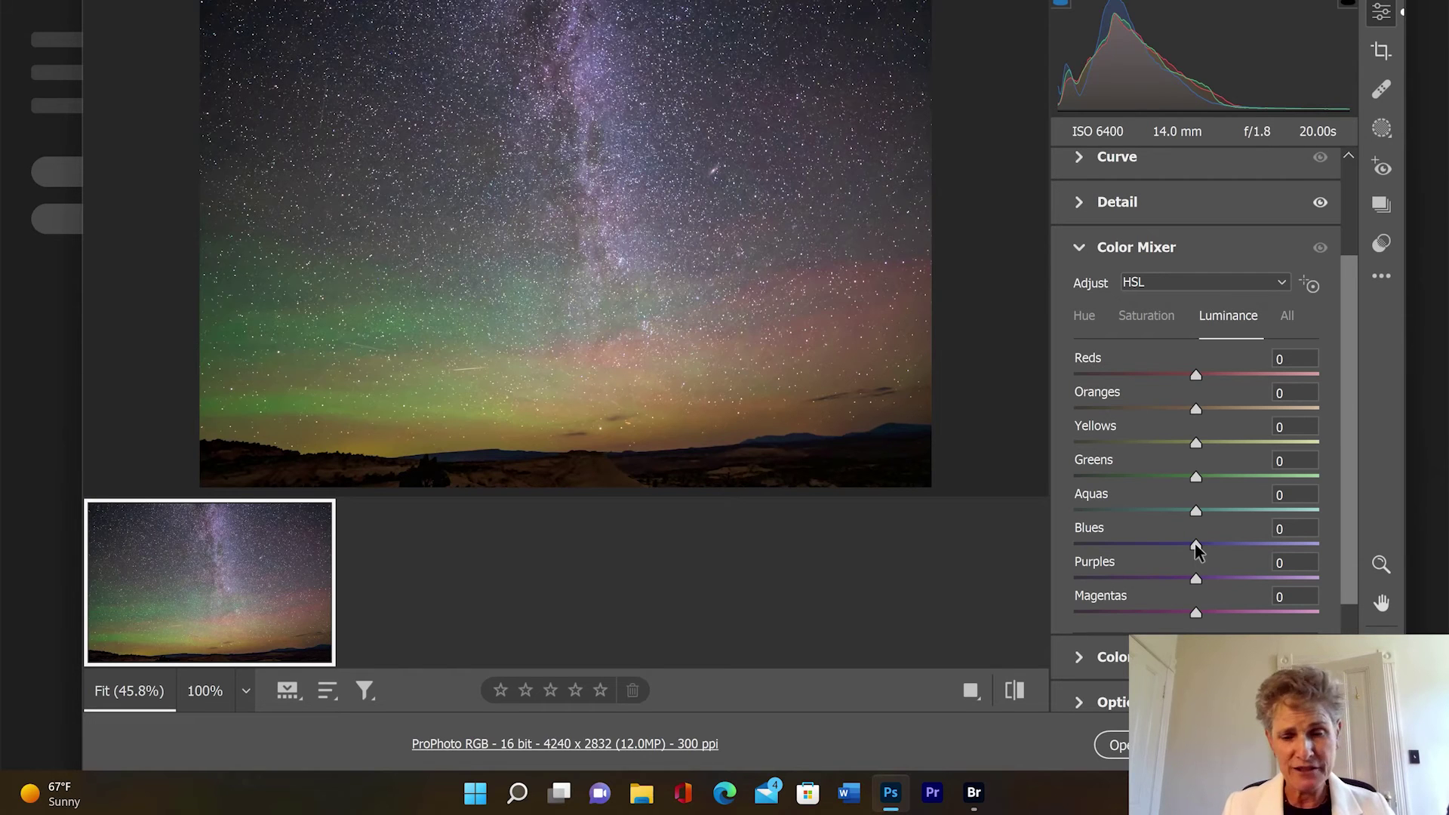
mouse_move(1195, 543)
left_mouse_down()
mouse_move(1210, 543)
mouse_move(1180, 547)
mouse_move(1194, 545)
left_mouse_up()
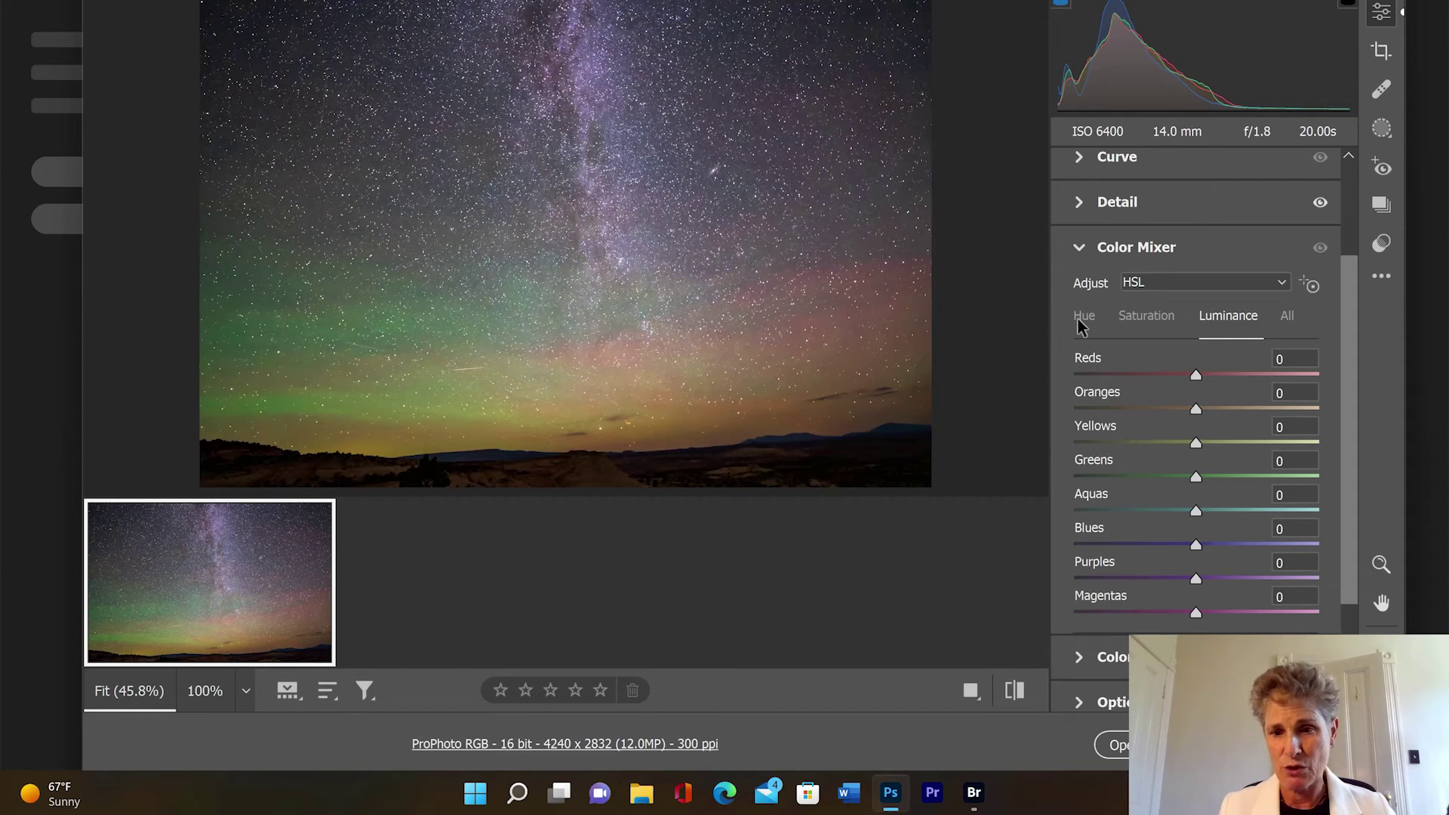
left_click(1080, 251)
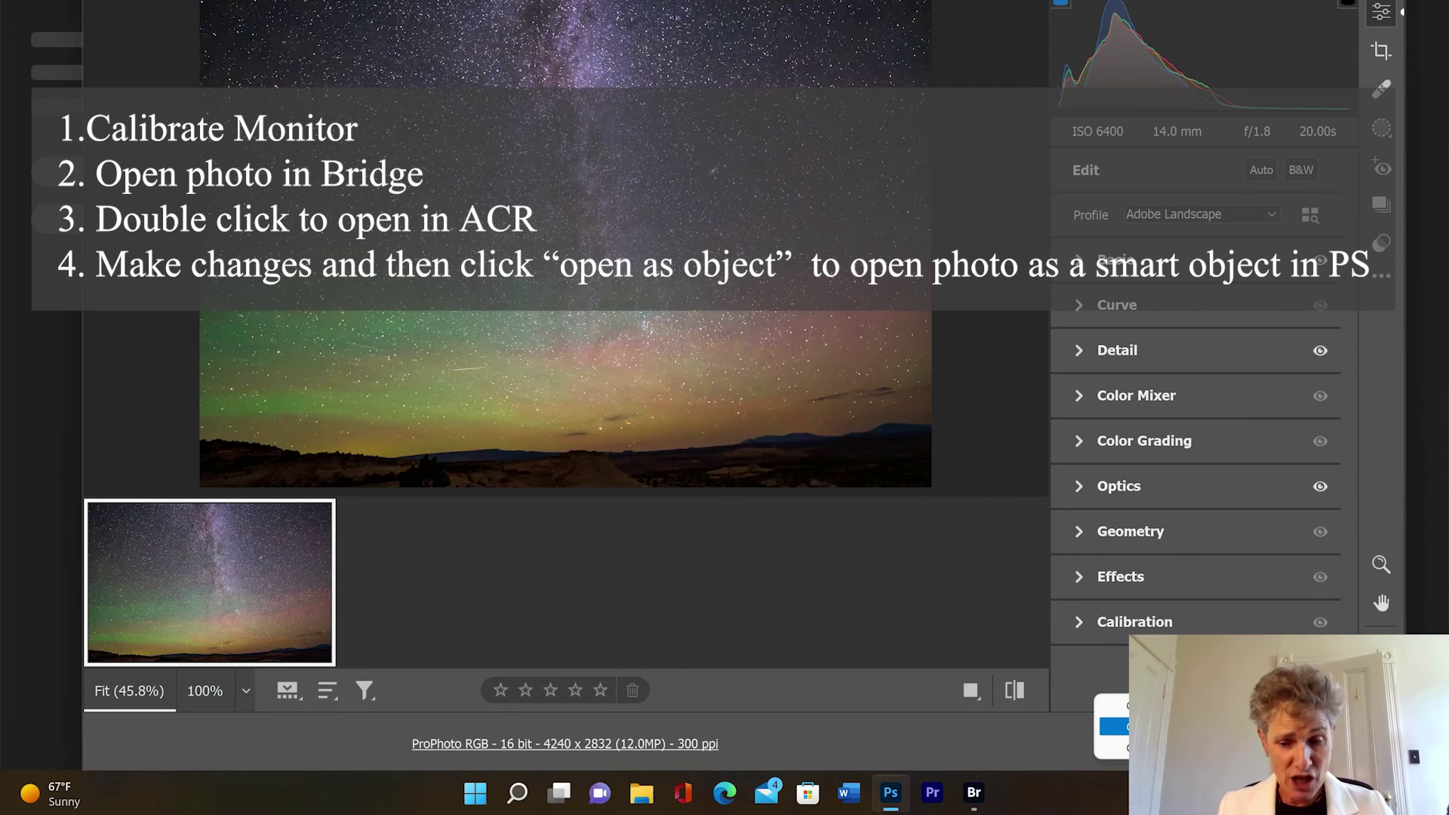
Step: Open the edited Camera Raw photo in Photoshop as an embedded smart object layer
key("Return")
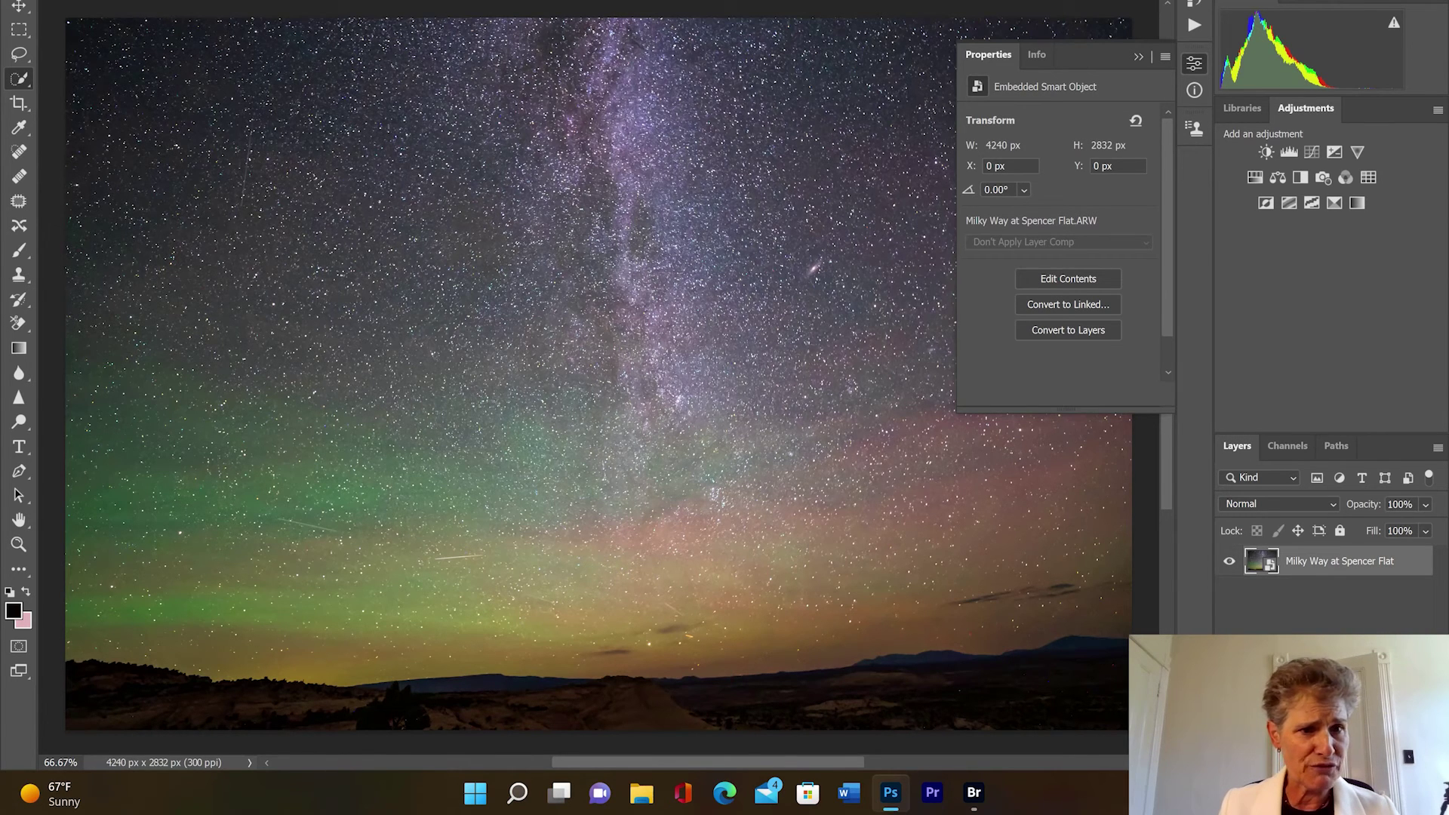
Step: Apply Reduce Noise: strength 6, preserve details 60%, color noise 45%, sharpen details 25%
key("alt+t")
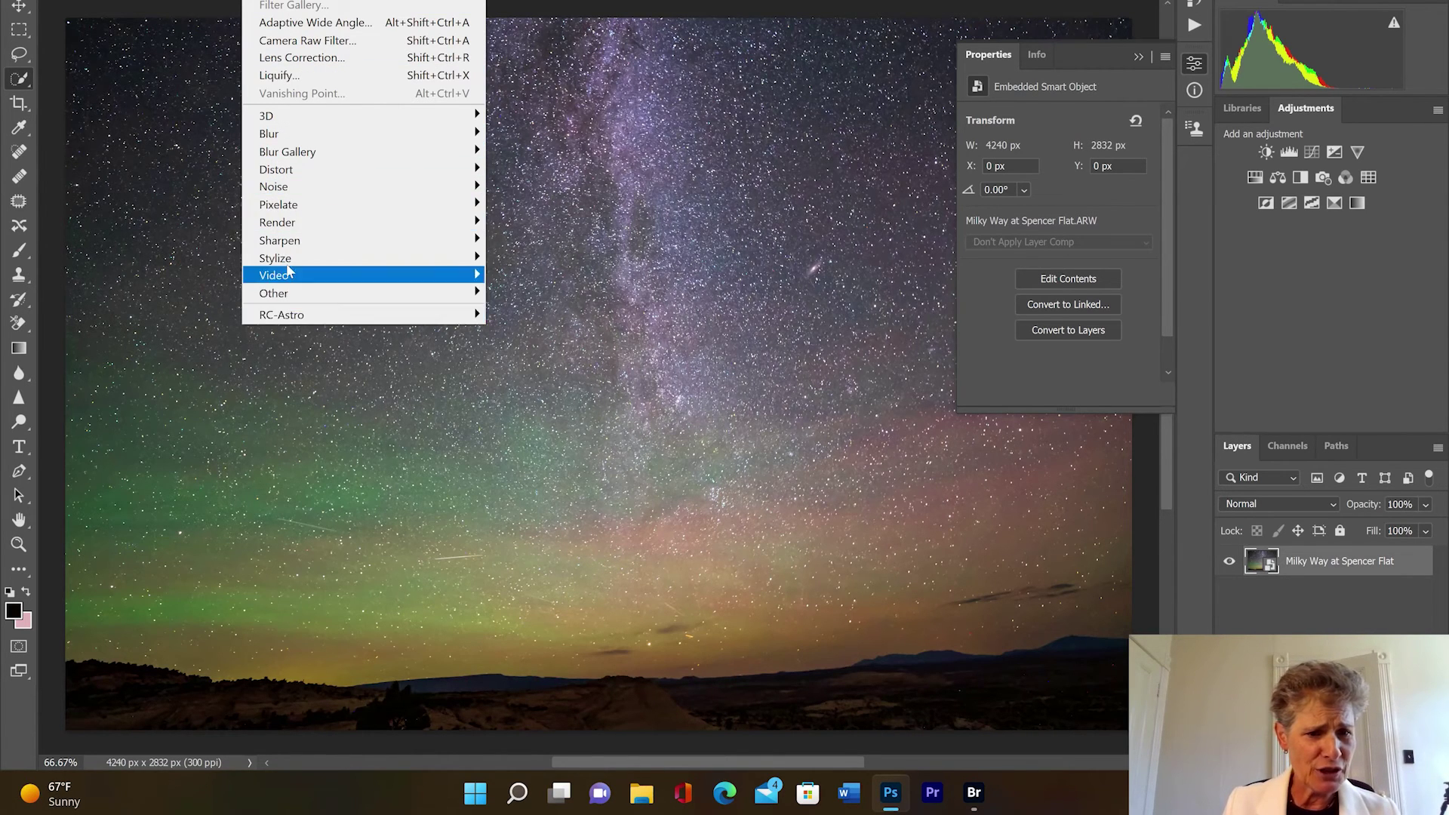
mouse_move(288, 190)
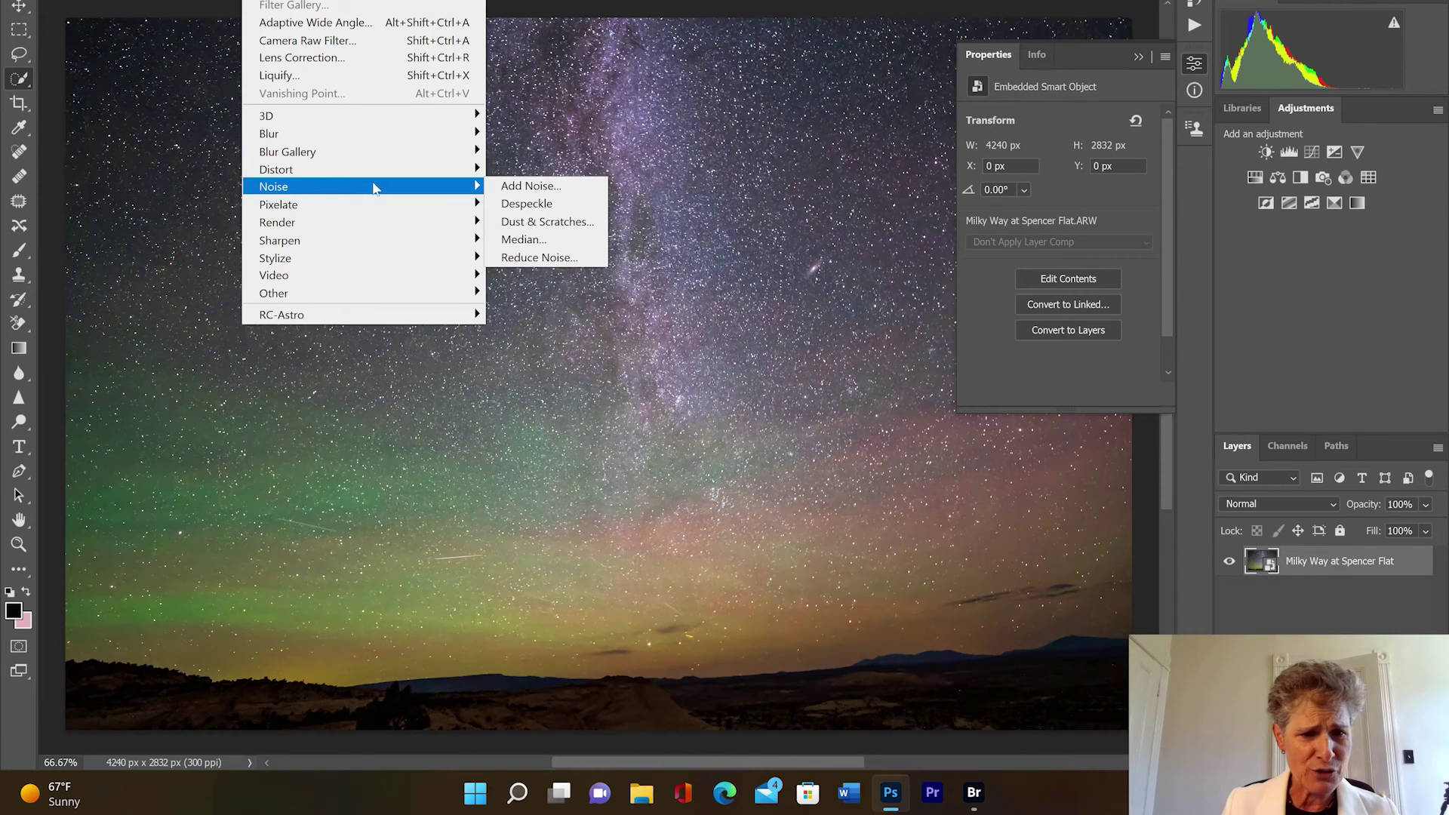
left_click(534, 259)
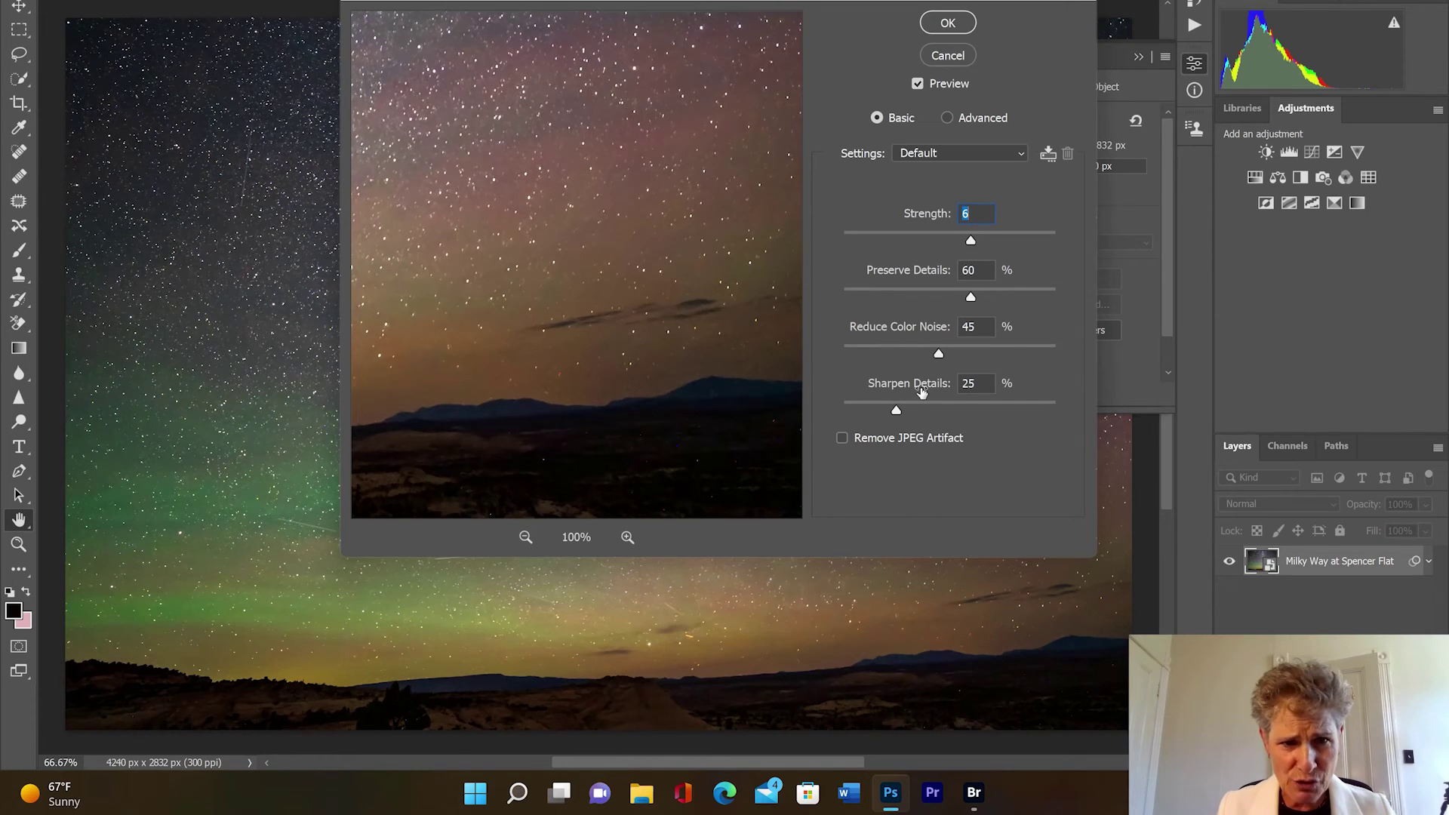
left_click(945, 25)
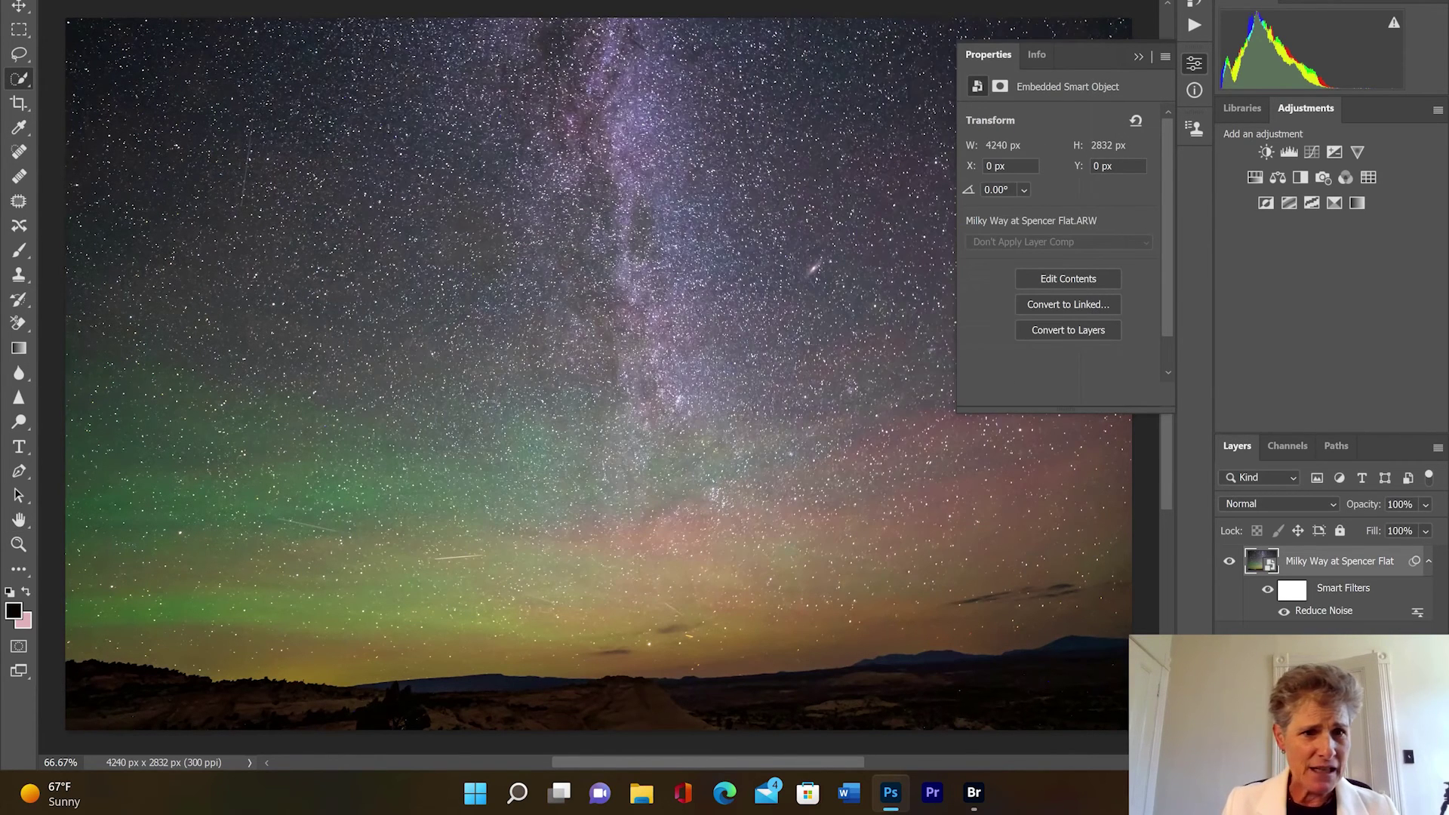
key("alt+t")
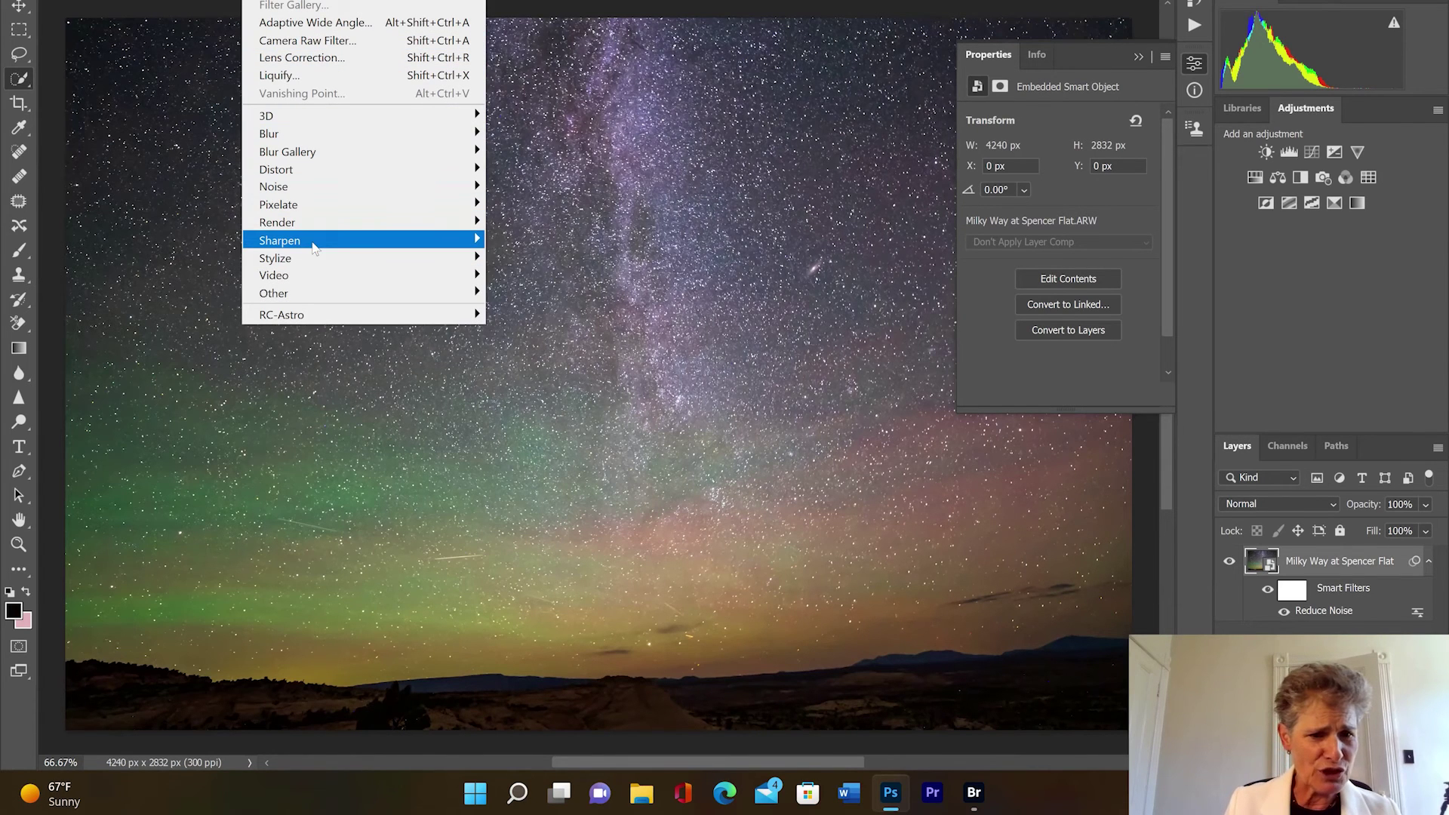
Step: Add a Smart Sharpen filter with Amount 200%, Radius 1.0 px, Reduce Noise 10%
mouse_move(369, 249)
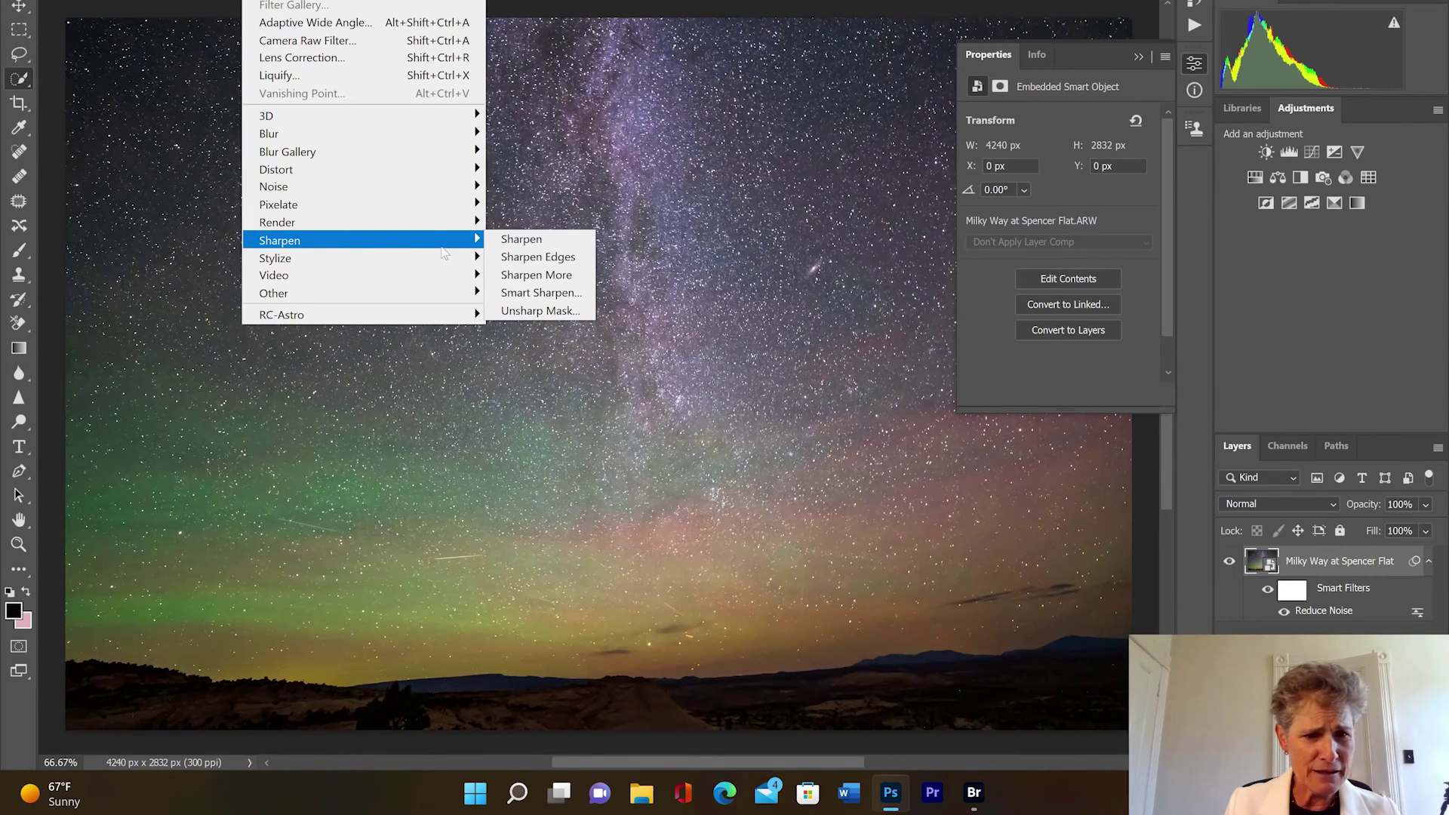
left_click(523, 295)
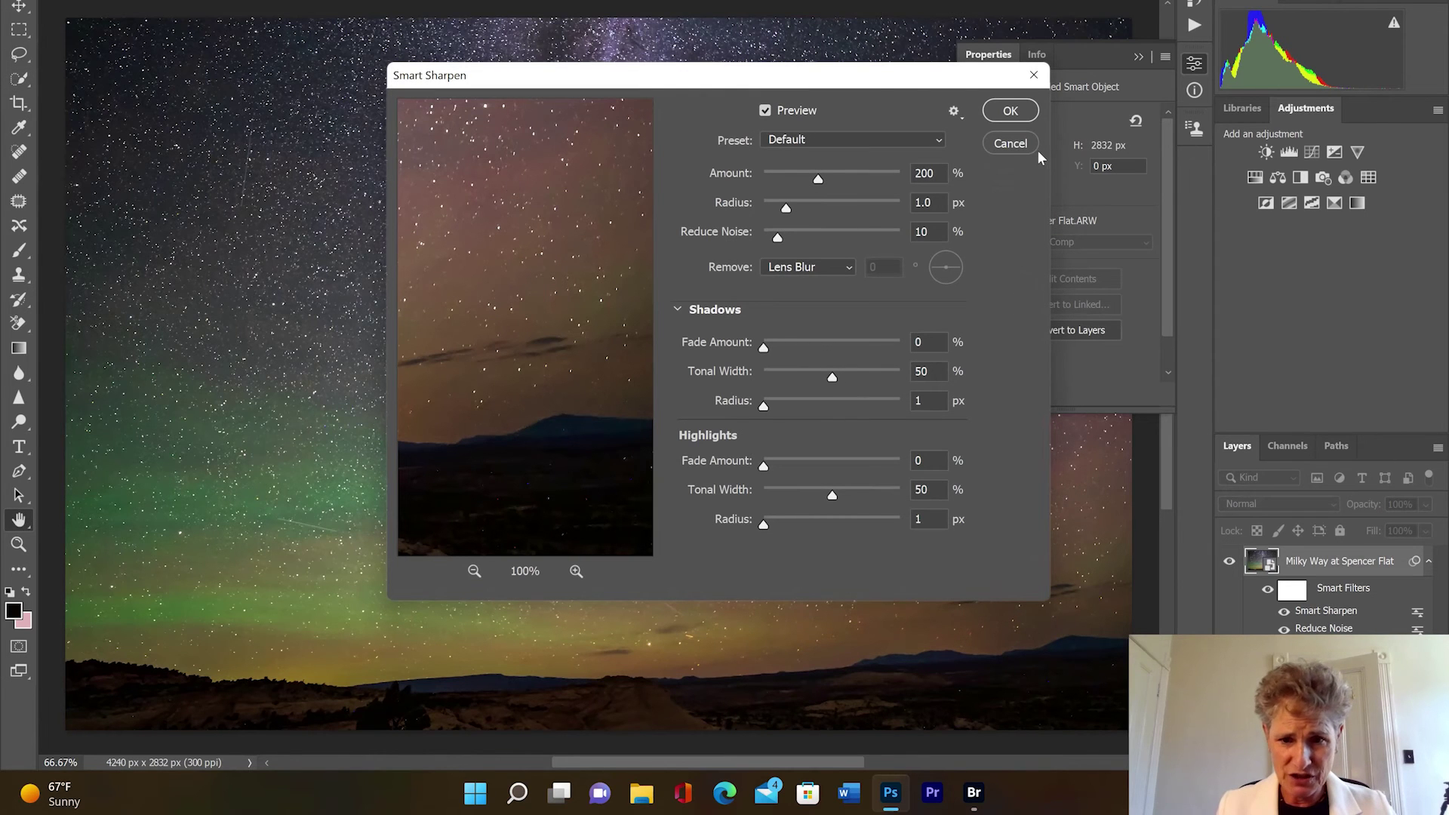
left_click(1008, 110)
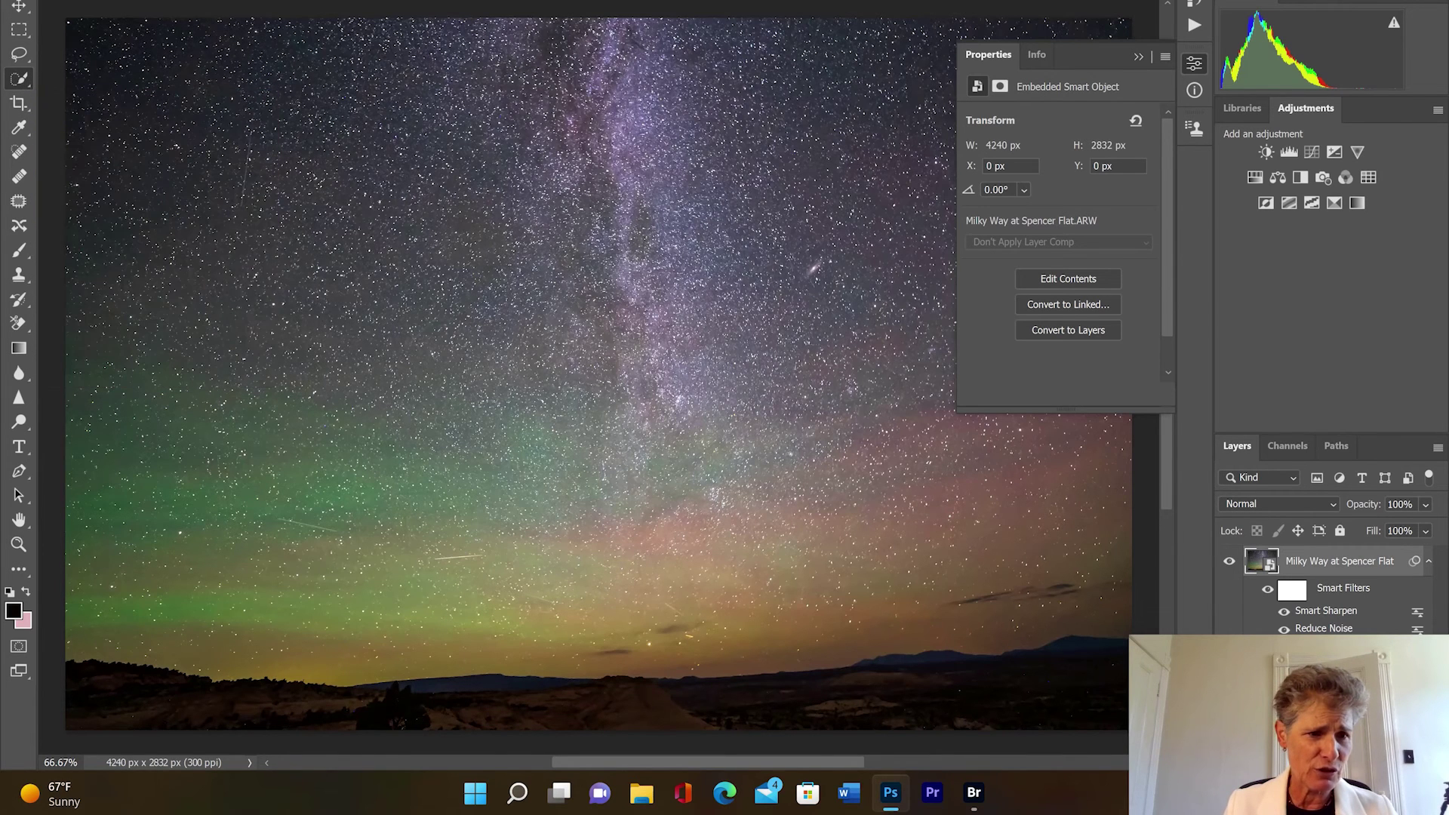
Step: Switch to the Quick Selection tool in the toolbar
left_click(21, 79)
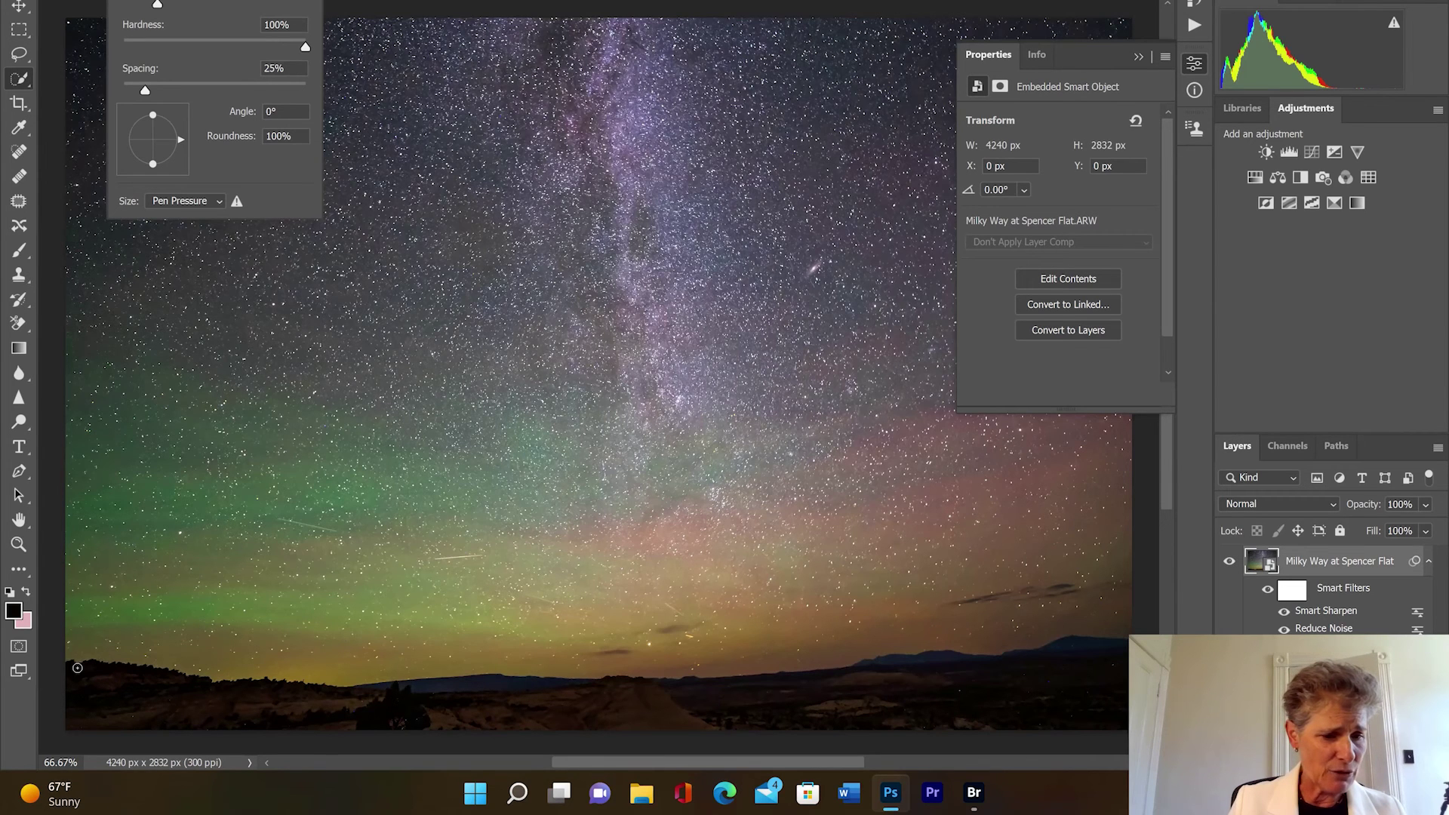
Step: Select the dark foreground by painting left to right along the horizon
left_click(75, 667)
mouse_move(120, 675)
left_mouse_down()
mouse_move(631, 683)
mouse_move(1117, 664)
left_mouse_up()
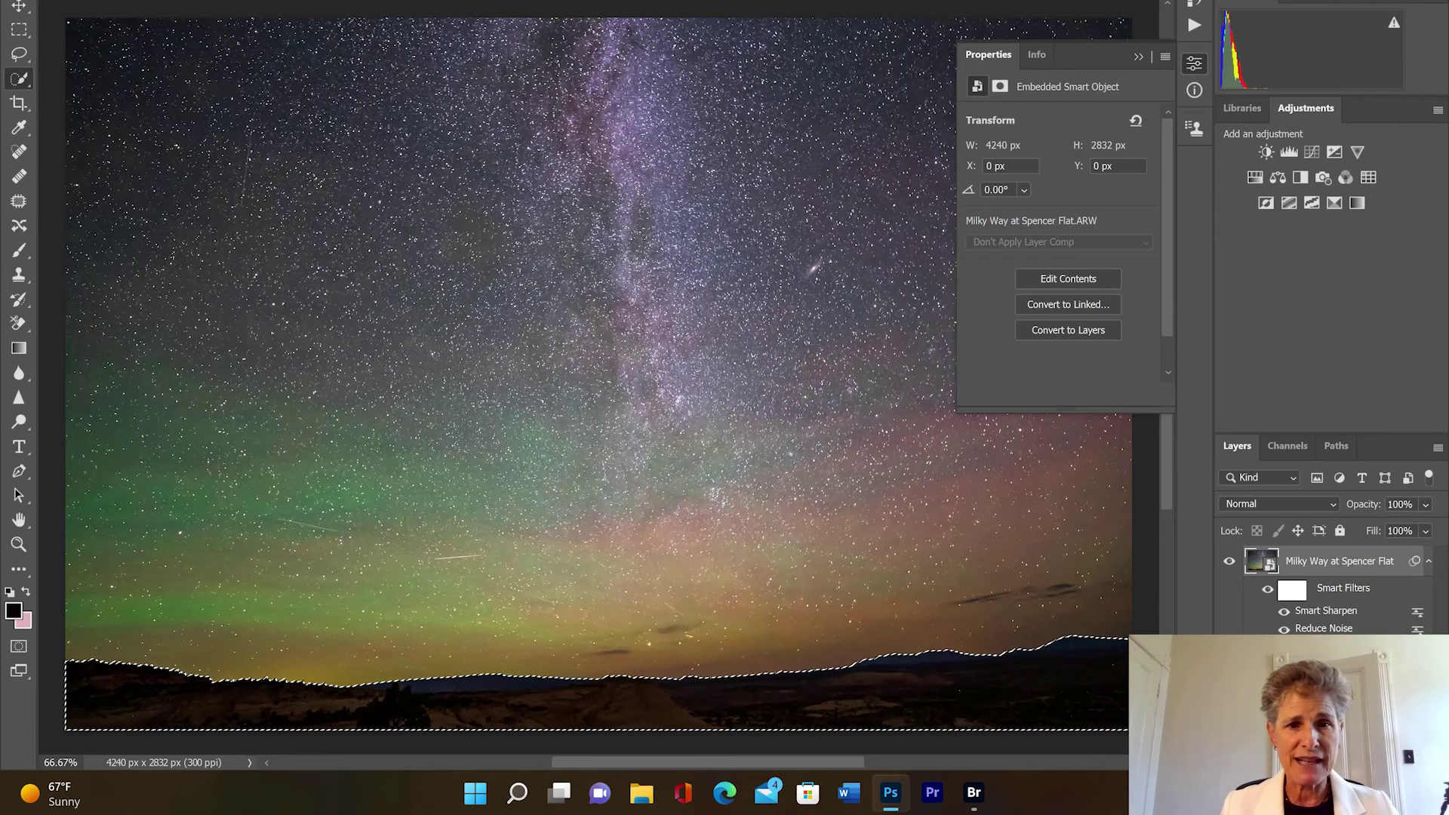
key("alt+ctrl+r")
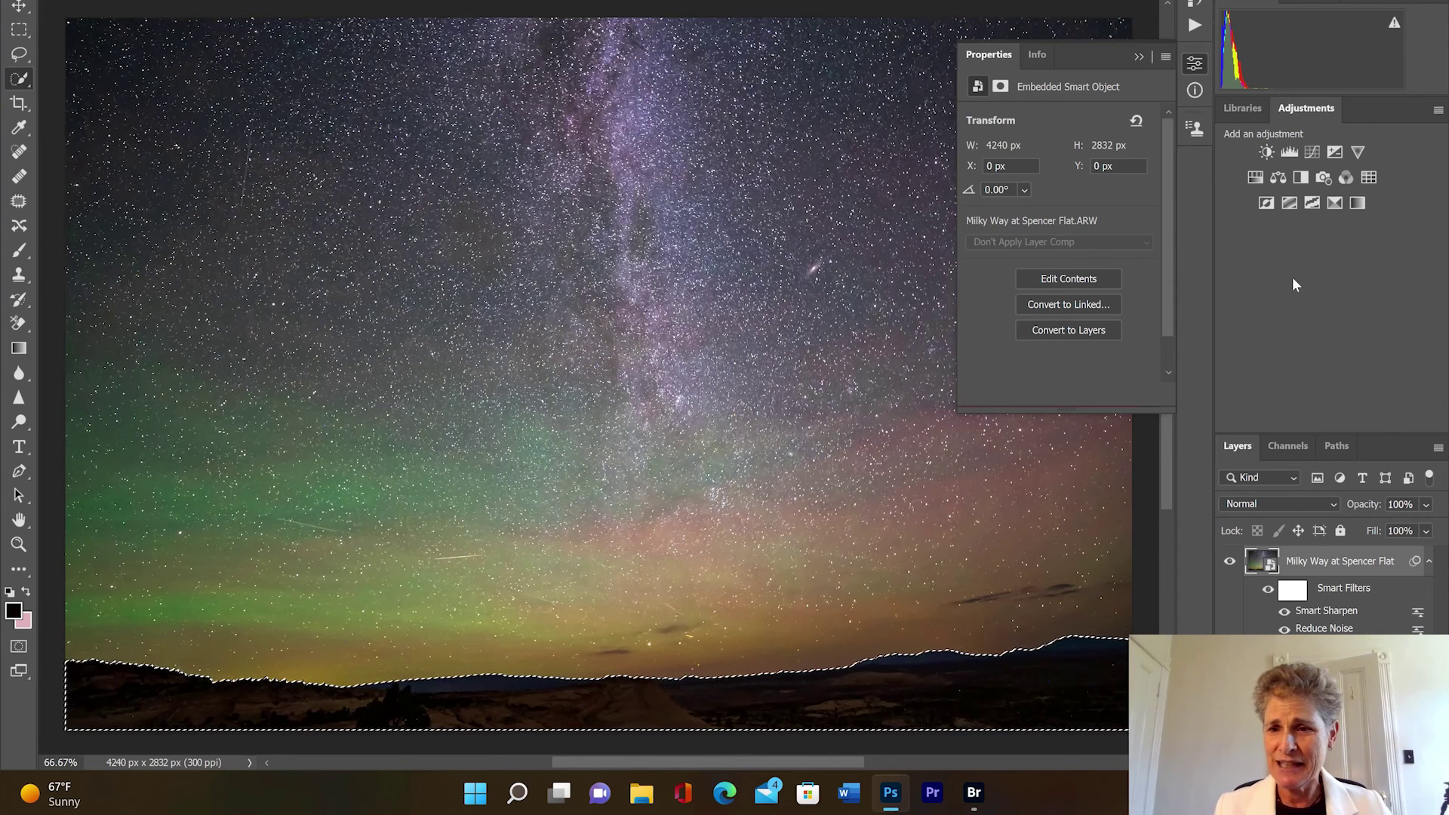
left_click(1266, 152)
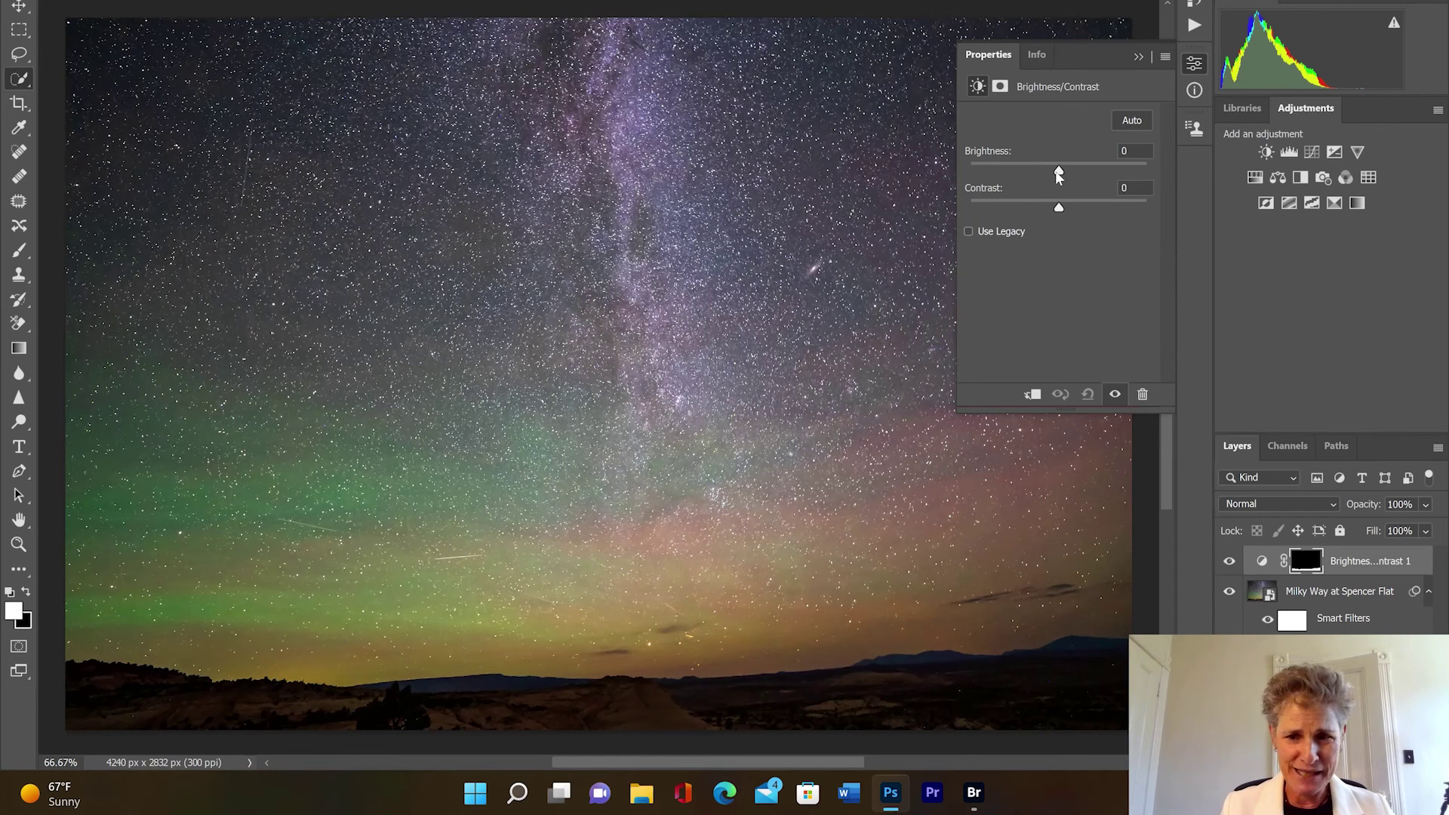
Step: Raise Brightness to 137 on the Brightness/Contrast layer, leaving Contrast at 0
left_click_drag(1060, 174, 1140, 157)
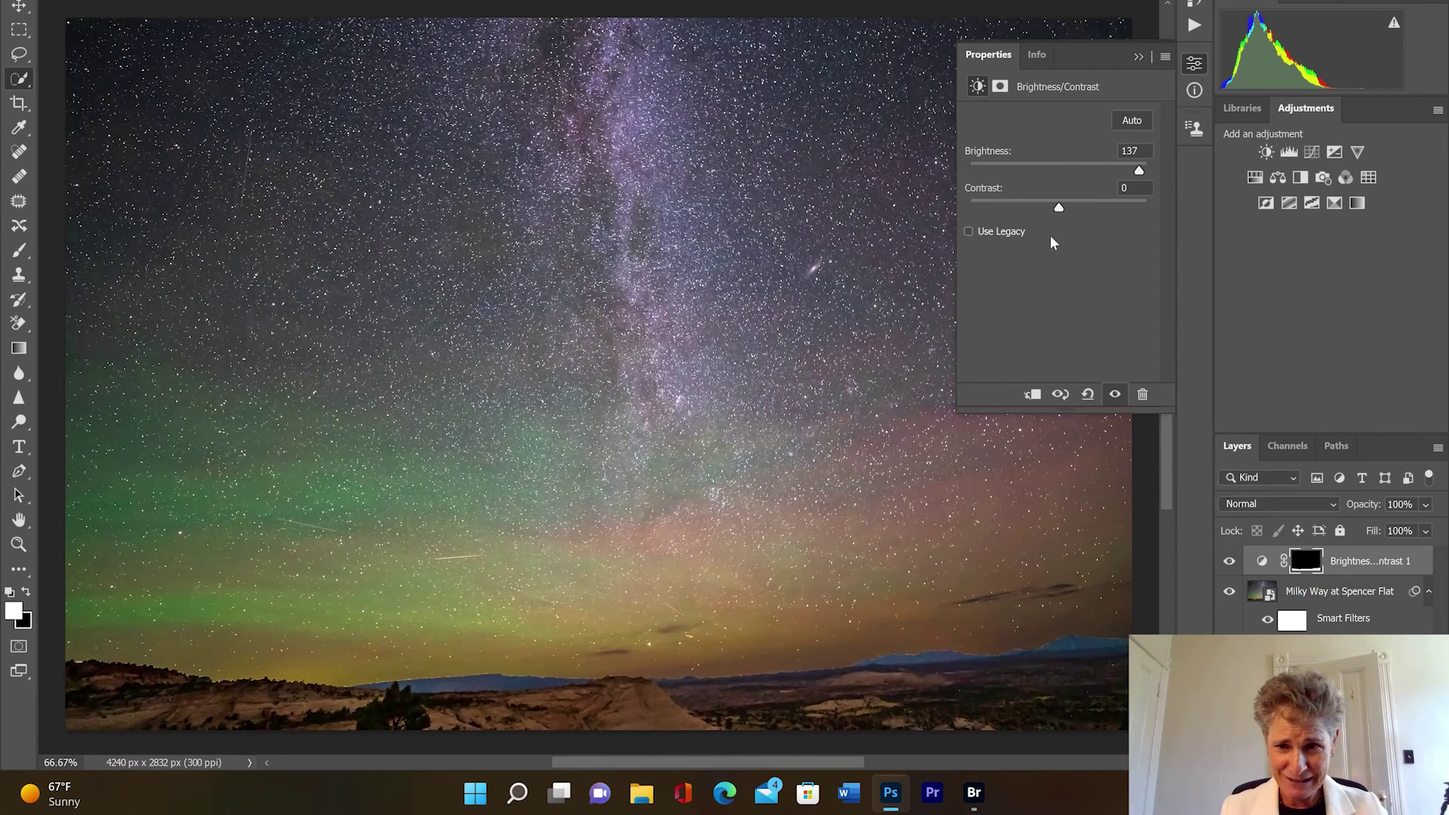
mouse_move(1058, 208)
left_mouse_down()
mouse_move(1034, 208)
mouse_move(1053, 204)
left_mouse_up()
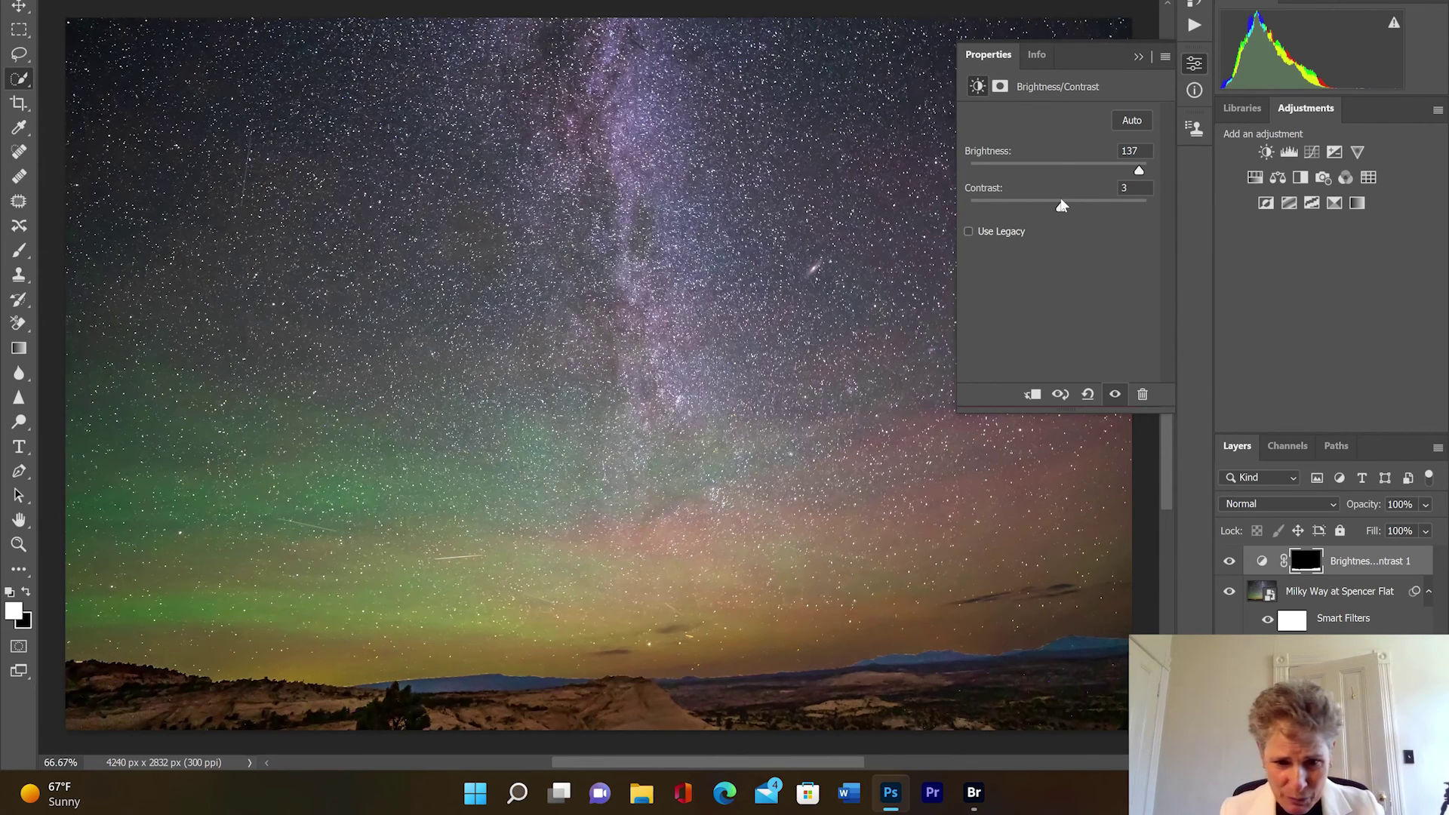
left_click_drag(1062, 205, 1060, 206)
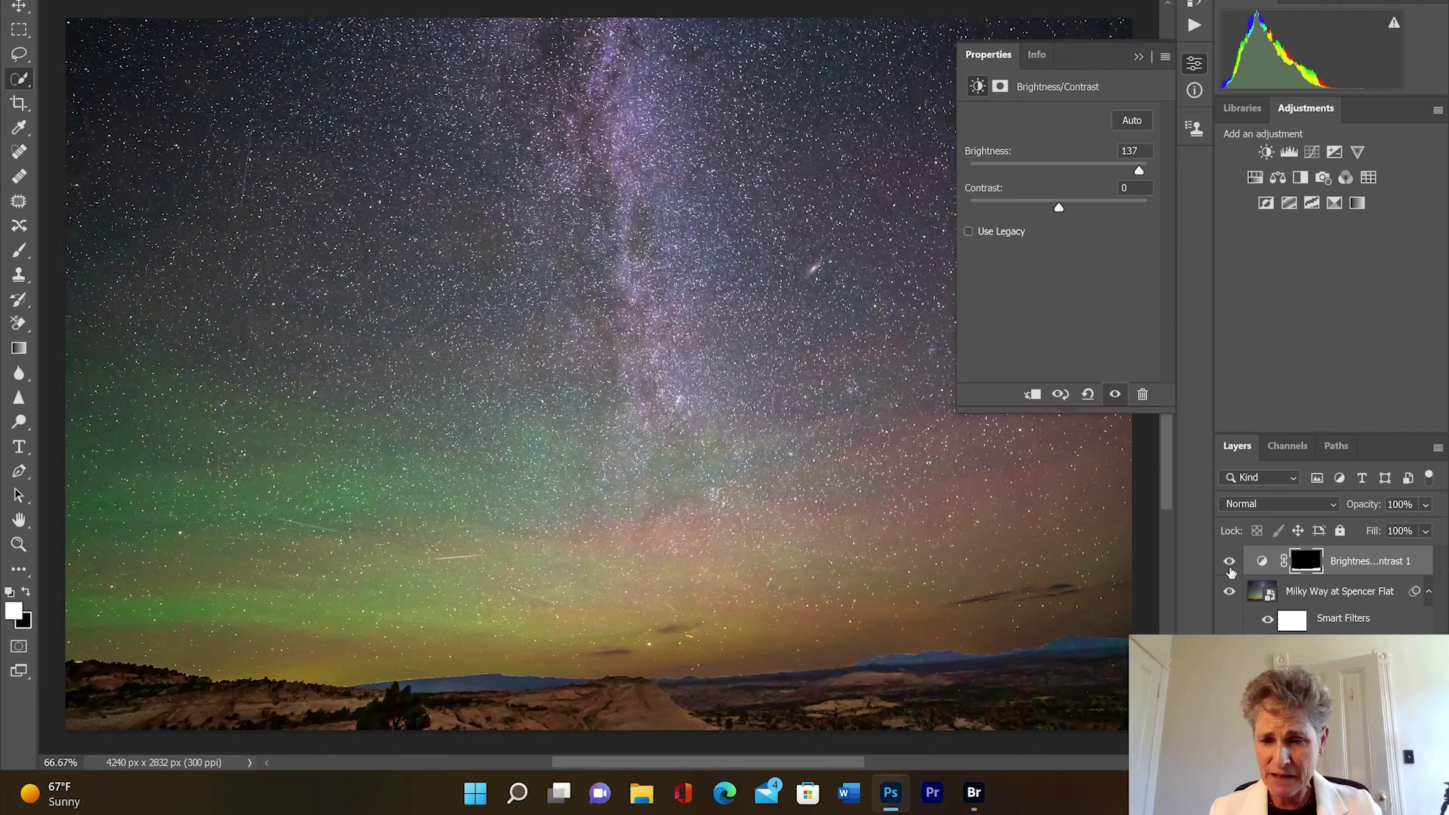
left_click(1228, 563)
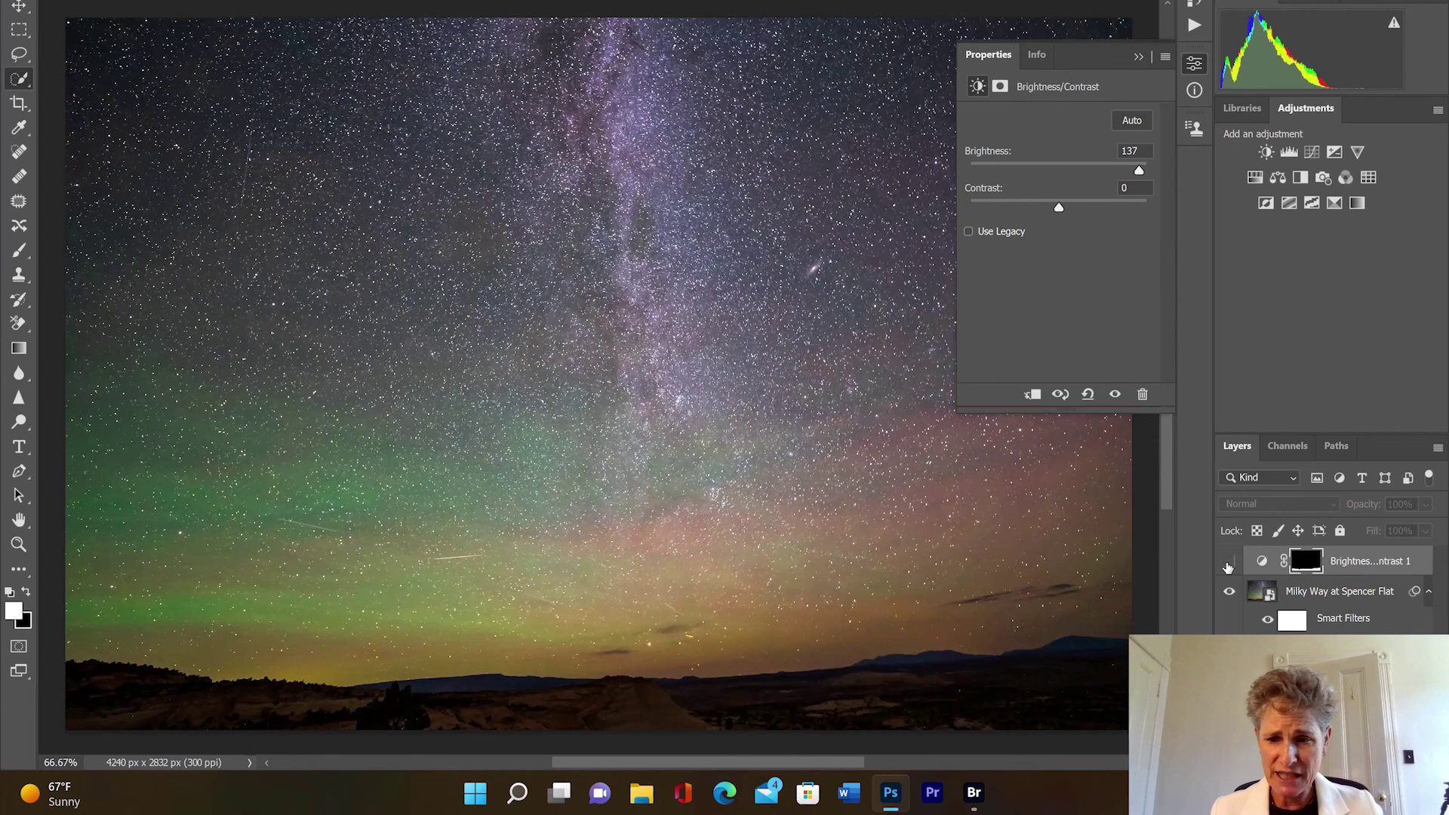
left_click(1228, 563)
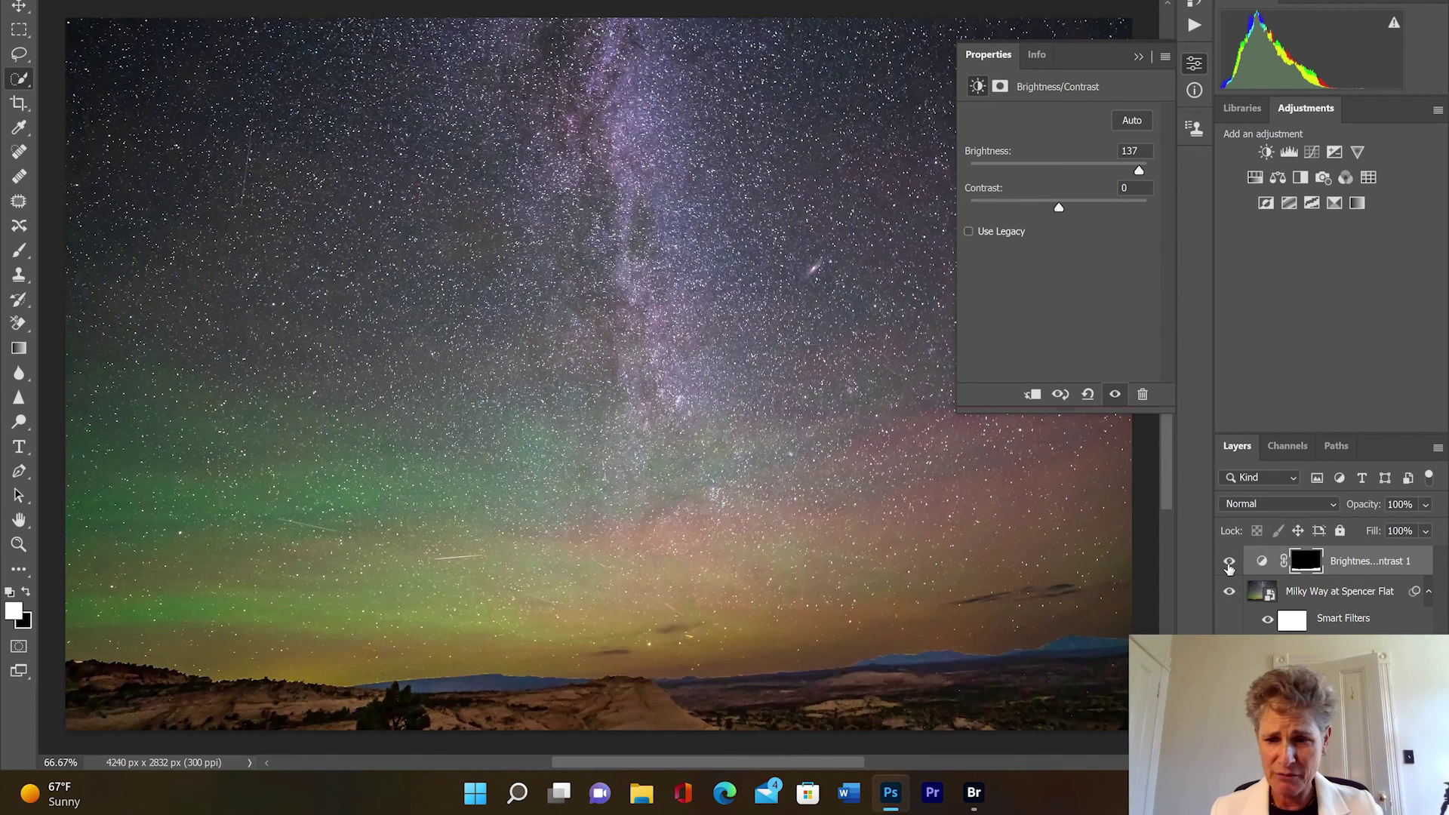
left_click(1230, 563)
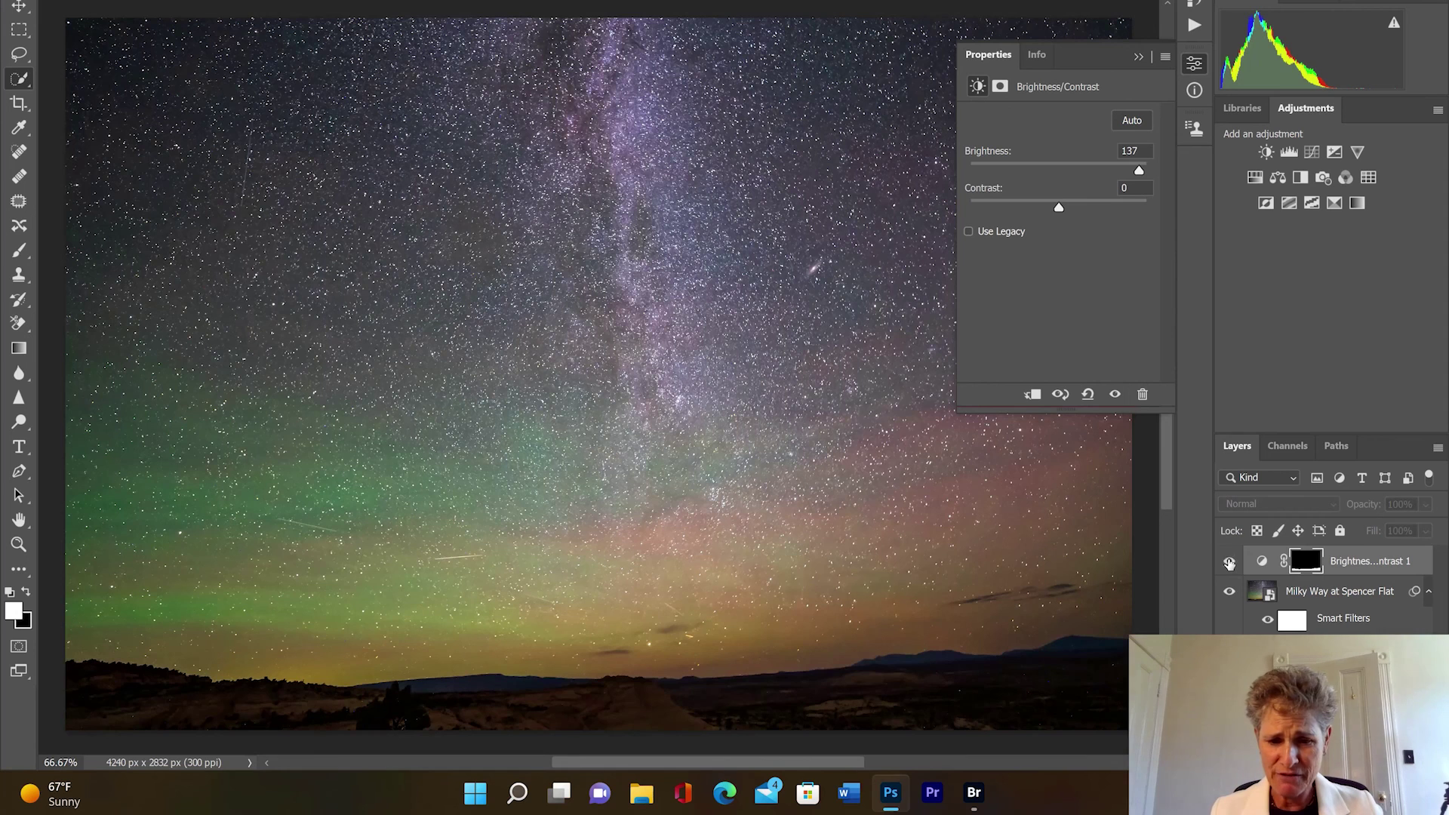
left_click(1230, 563)
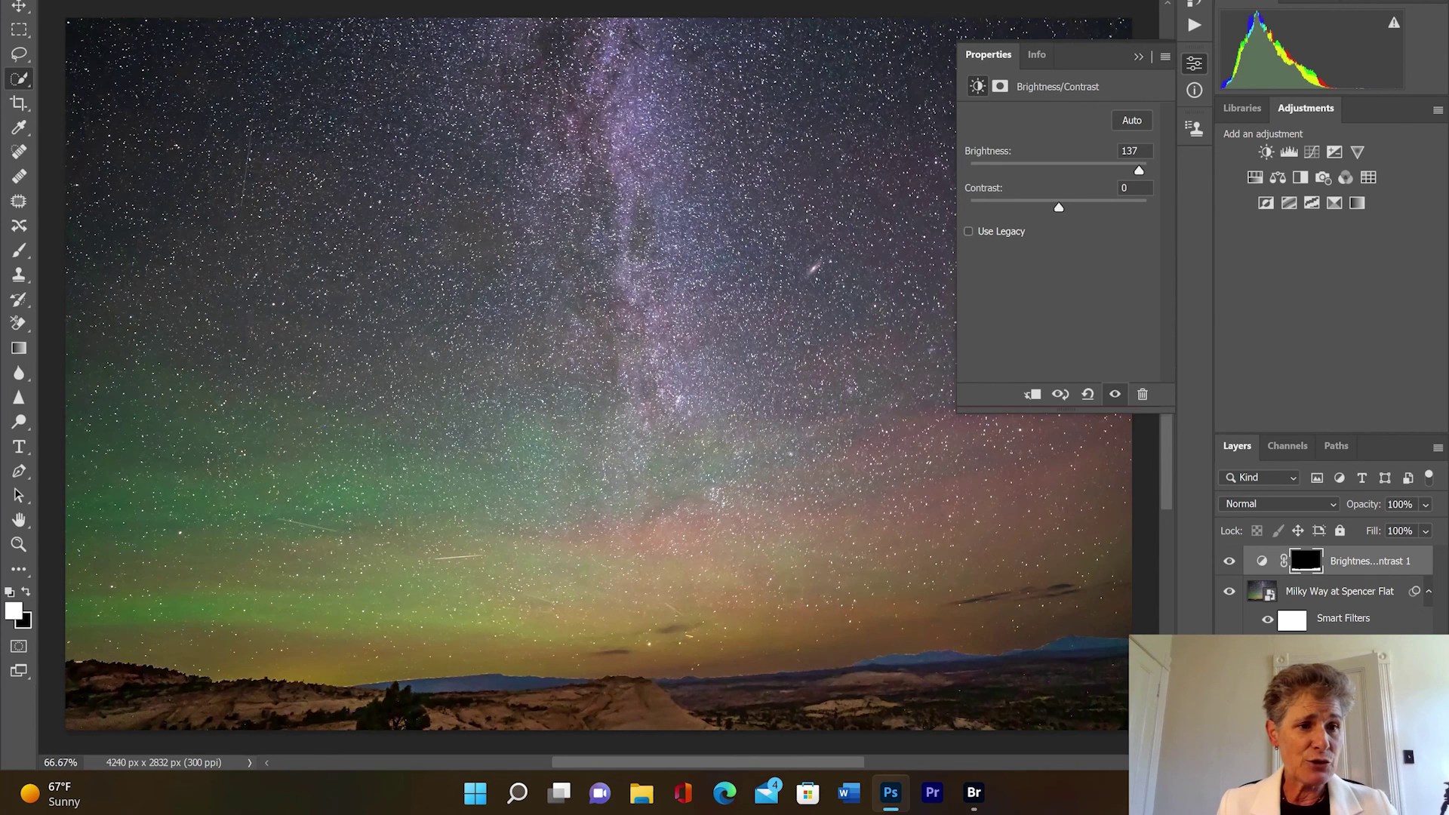
Step: Export the photo via Export As as a JPG at quality 7 and save it
key("alt+f")
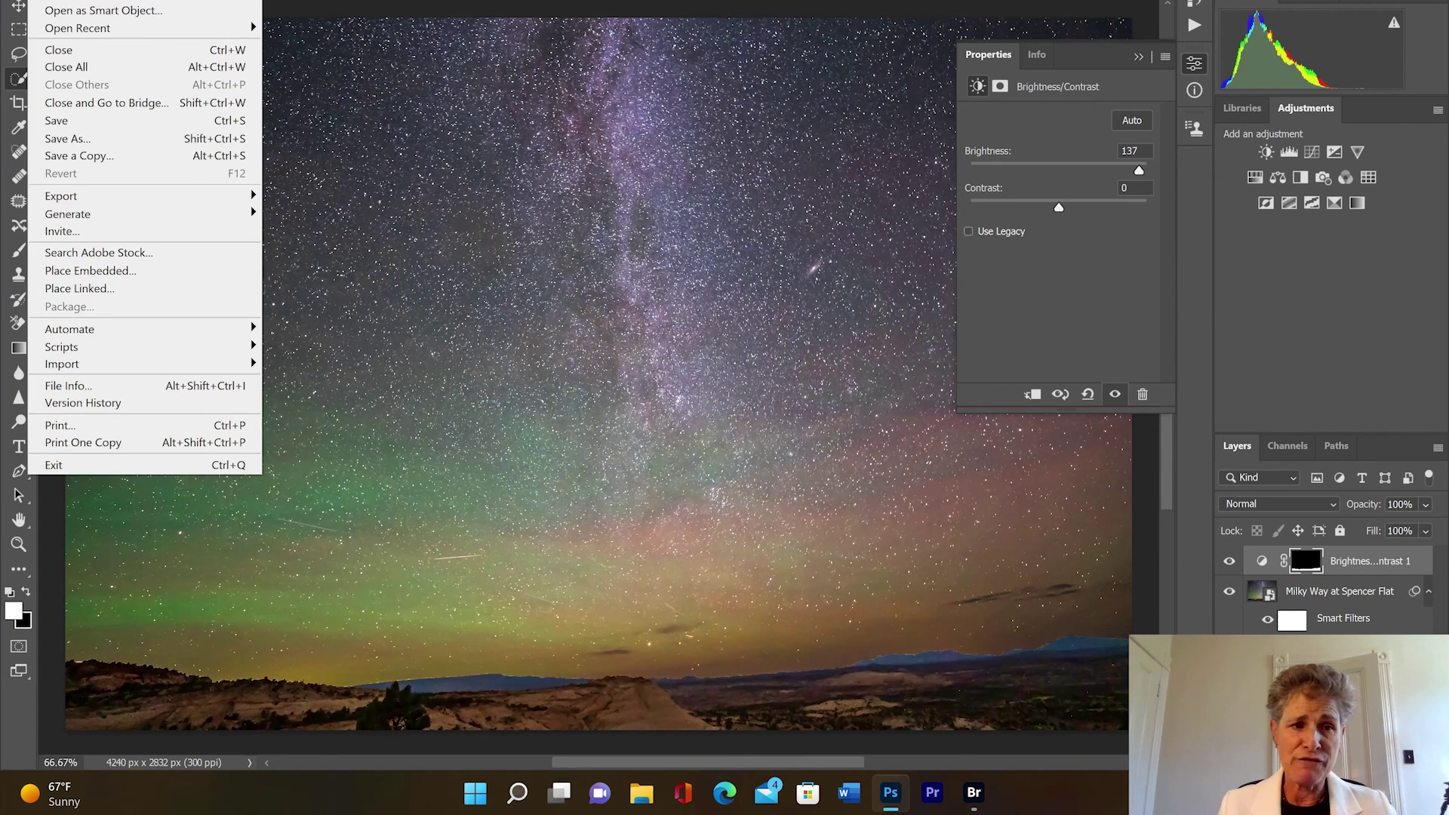
mouse_move(123, 206)
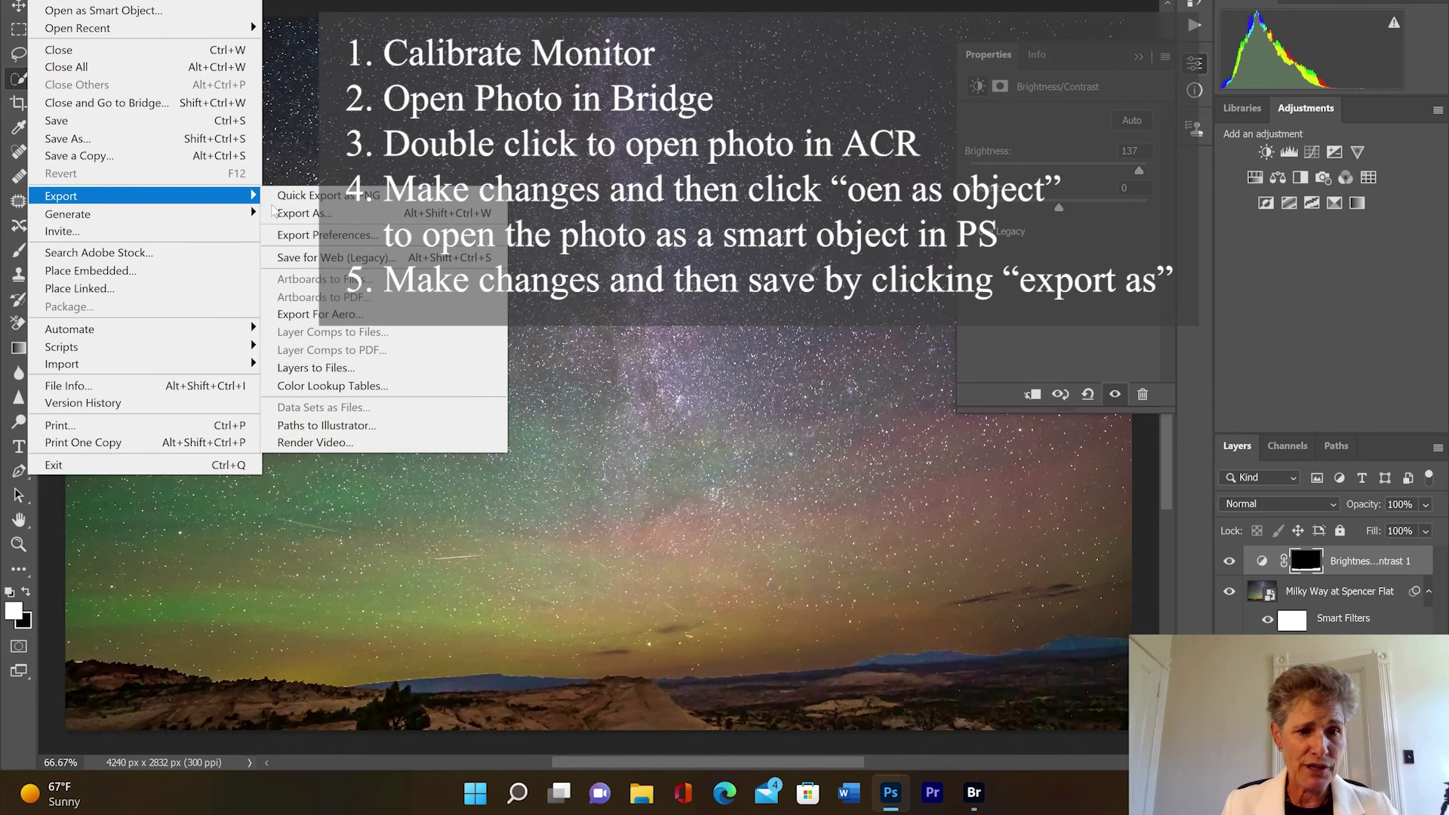
left_click(310, 213)
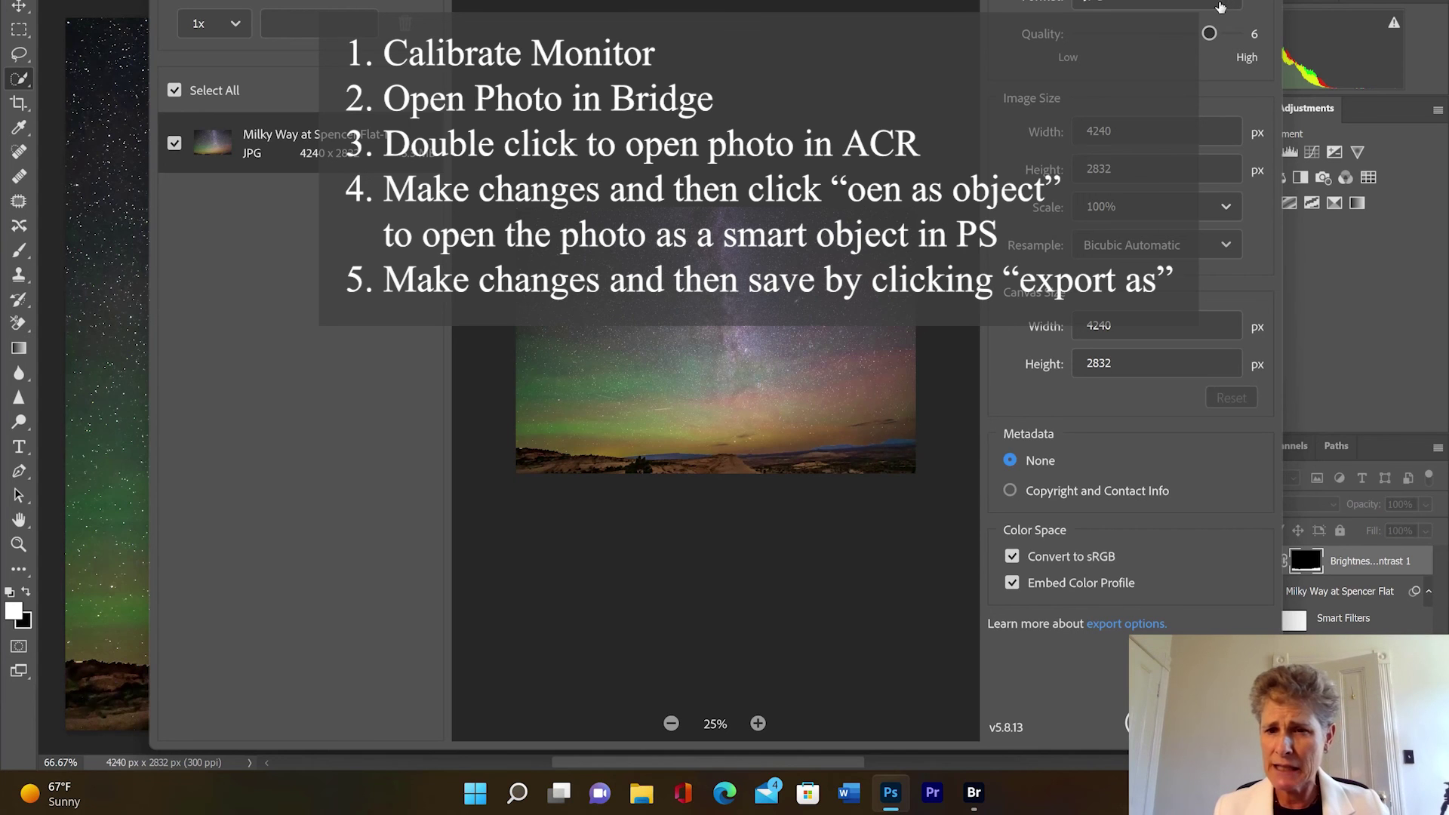
left_click_drag(1208, 34, 1235, 34)
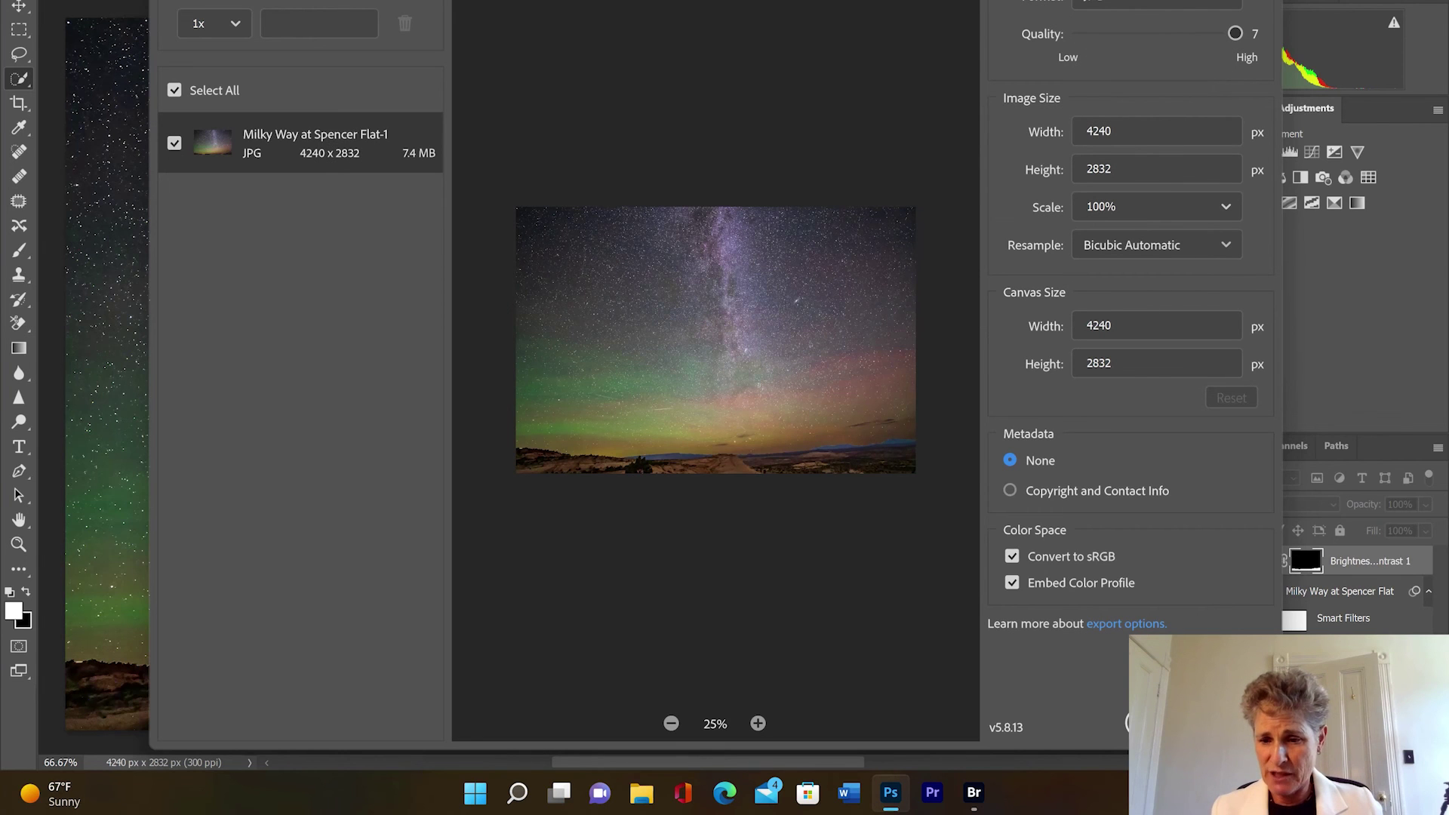
left_click(1163, 724)
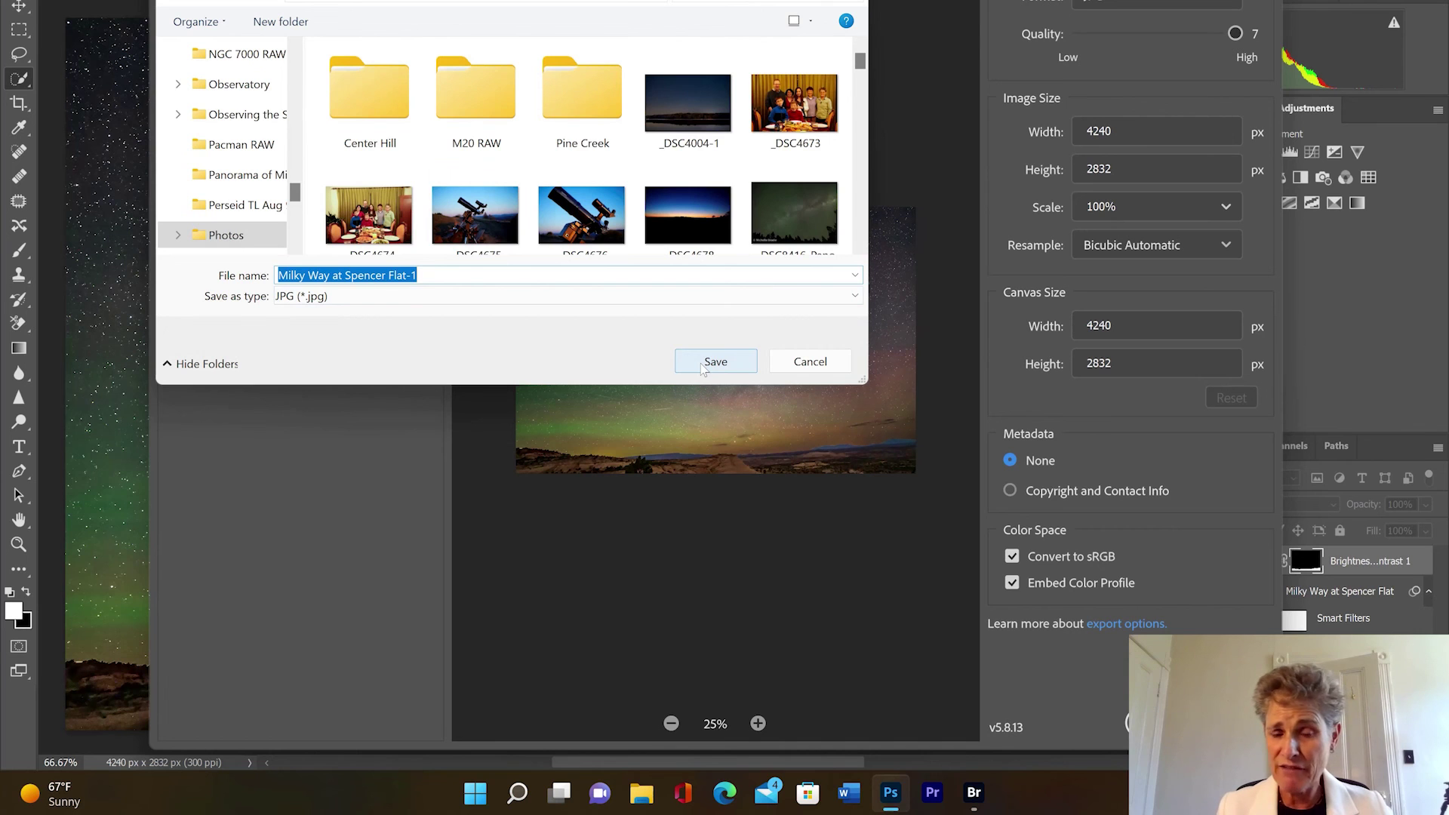
key("Return")
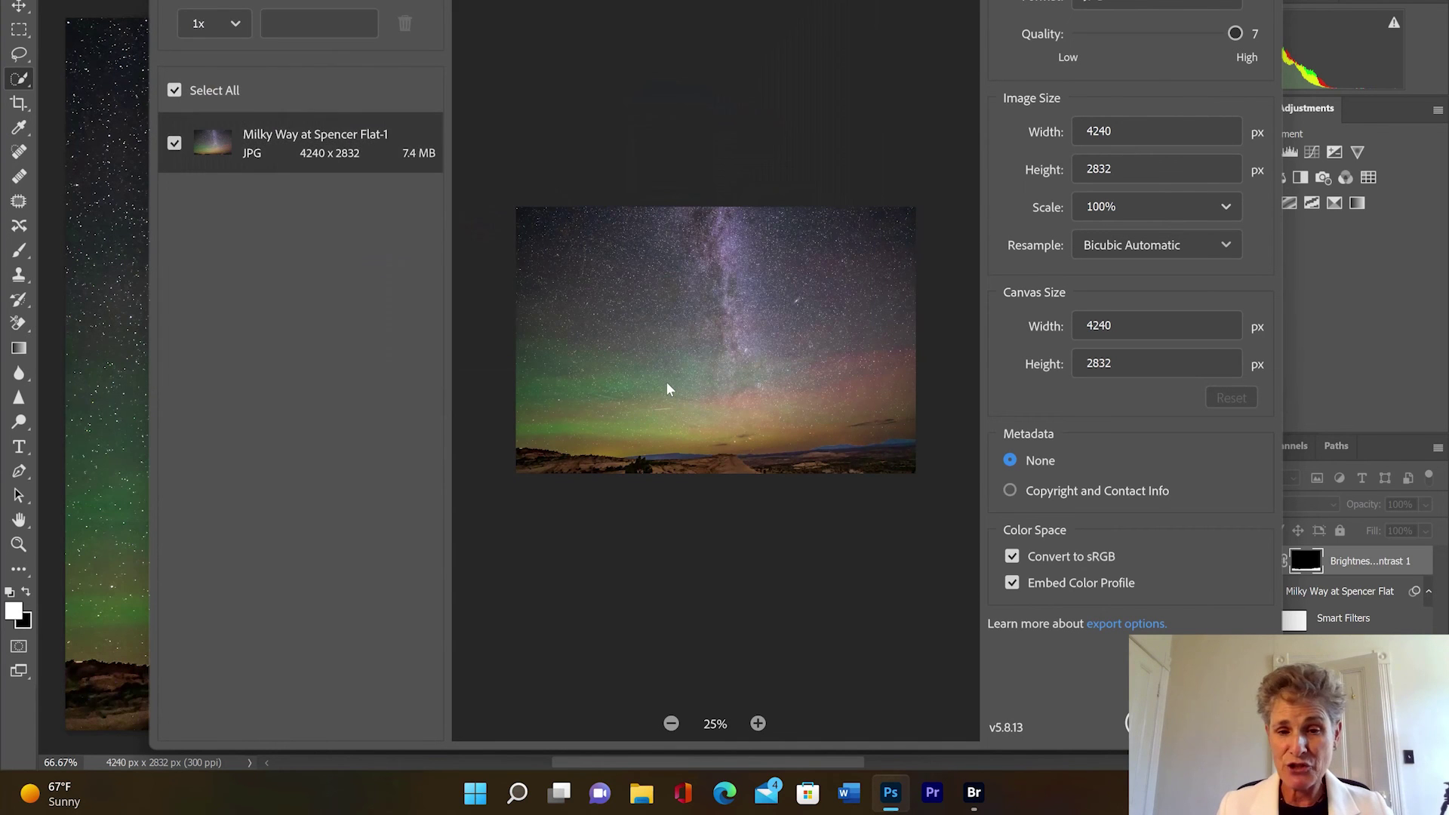